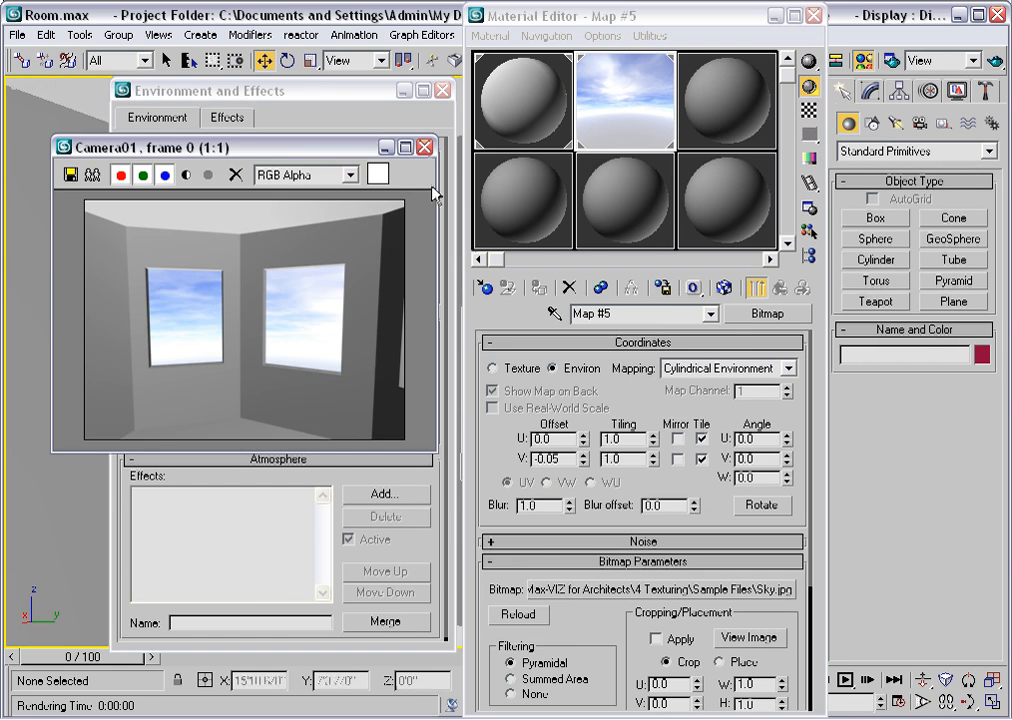
Close the rendered frame, the Environment and Effects dialog, and the Material Editor
{"action": "left_click", "coordinate": [425, 147]}
{"action": "left_click", "coordinate": [443, 91]}
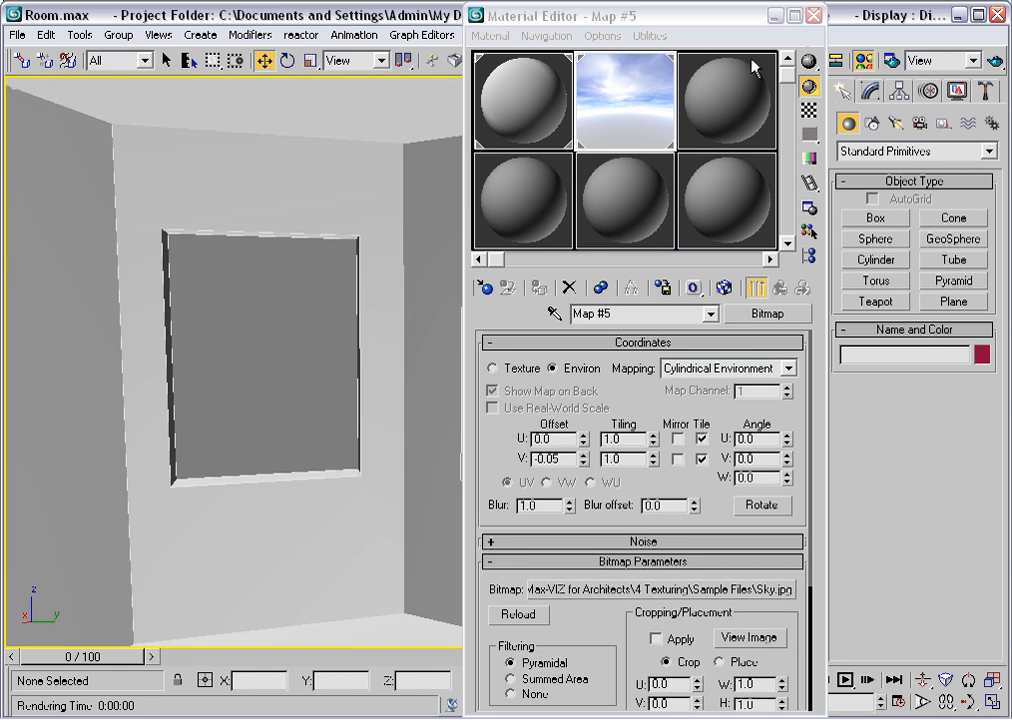
{"action": "left_click", "coordinate": [813, 15]}
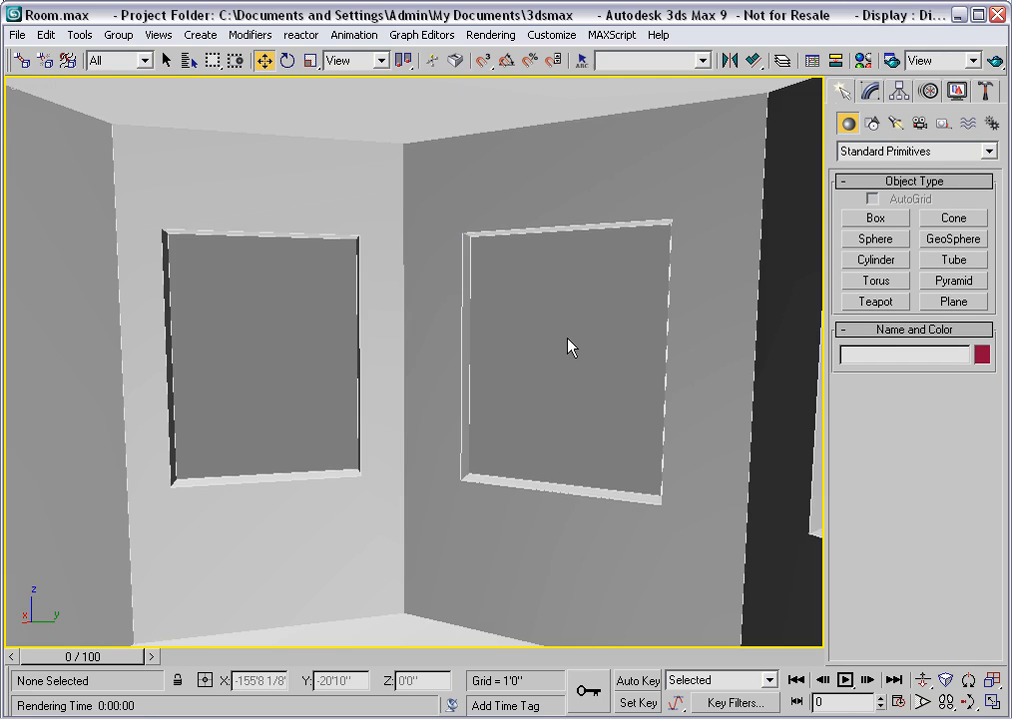
Render the whole room from outside in the Perspective view to check the environment background
{"action": "key", "text": "p"}
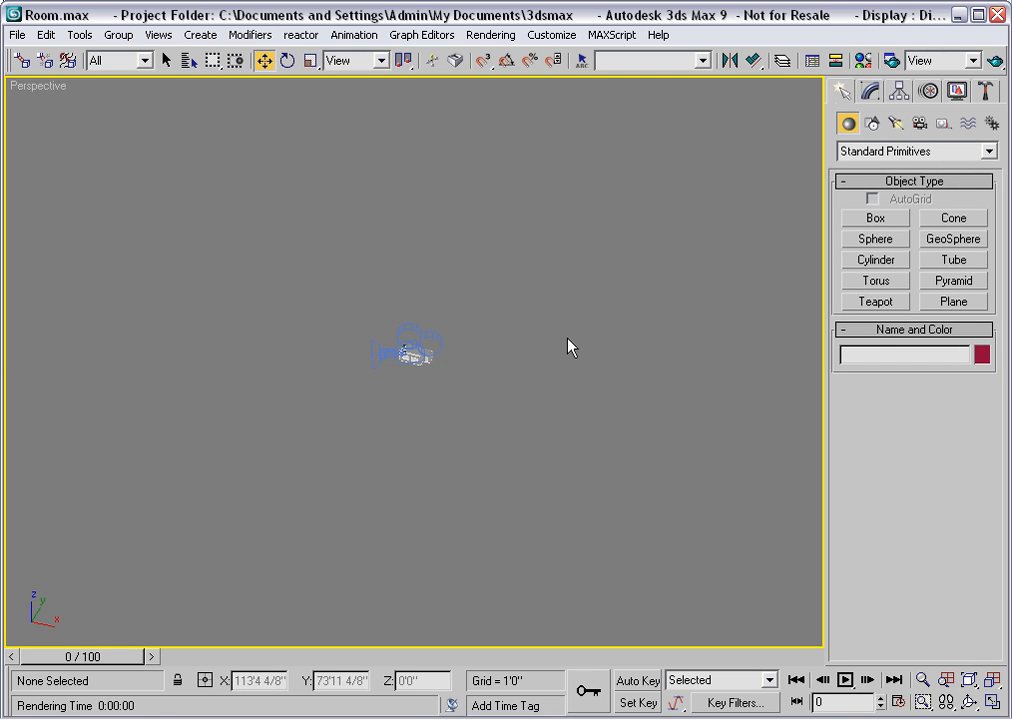
{"action": "scroll", "coordinate": [553, 350], "scroll_direction": "up", "scroll_amount": 4}
{"action": "middle_click_drag", "start_coordinate": [553, 350], "coordinate": [497, 376]}
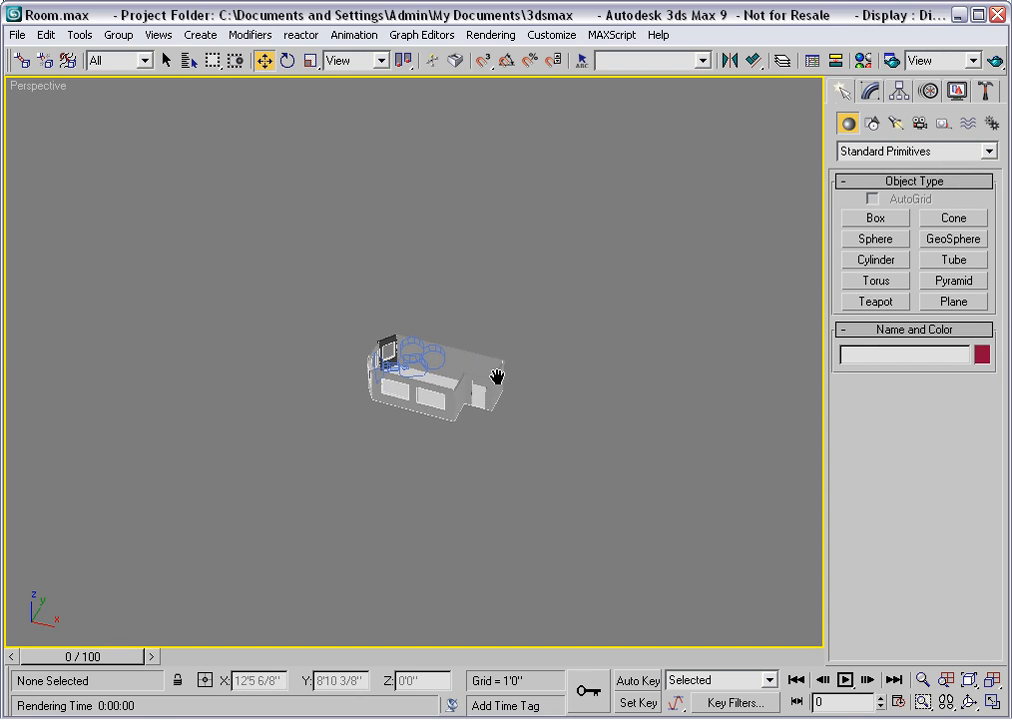
{"action": "scroll", "coordinate": [497, 376], "scroll_direction": "up", "scroll_amount": 4}
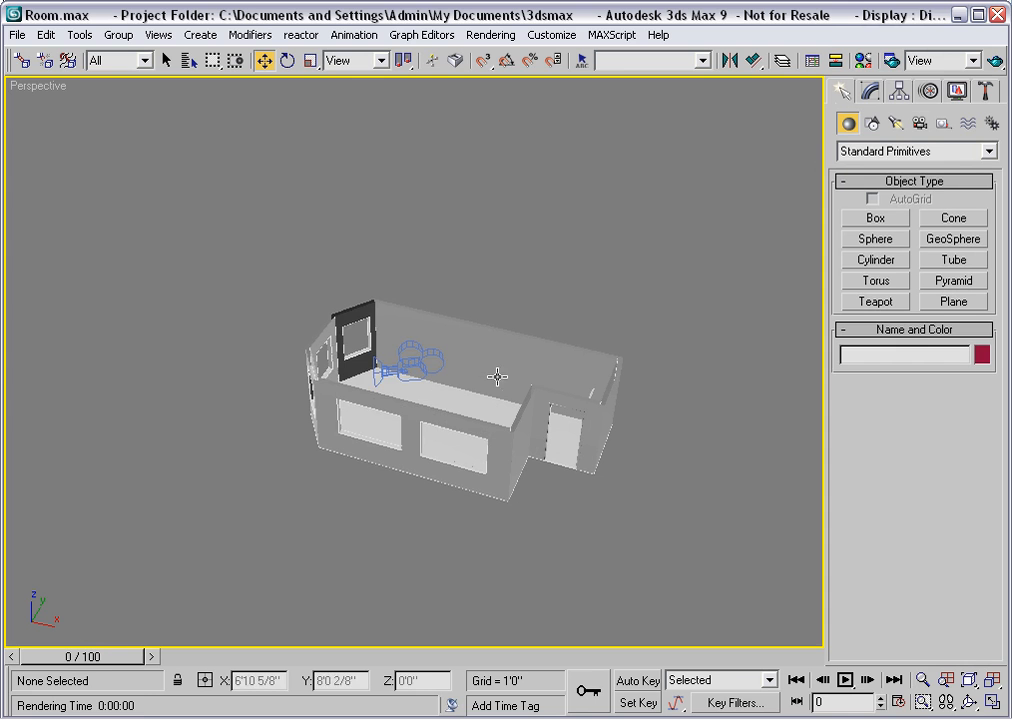
{"action": "left_click", "coordinate": [995, 62]}
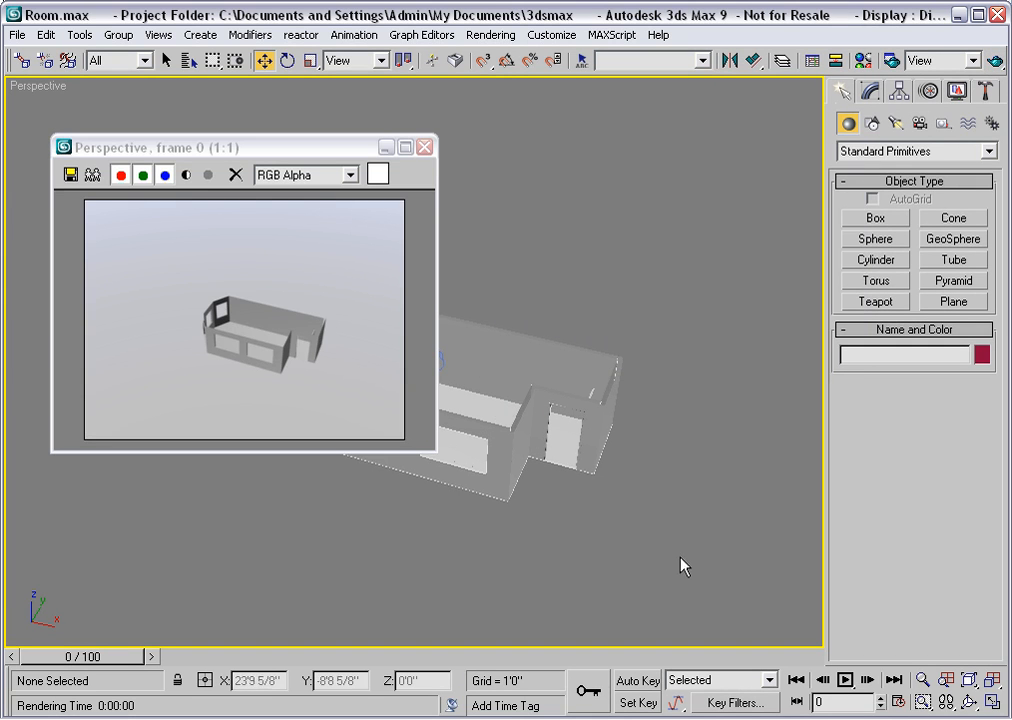
Render the room again from a lower viewing angle, inspect the sky background, and close the rendered frame
{"action": "middle_click_drag", "start_coordinate": [596, 538], "coordinate": [569, 508], "text": "alt"}
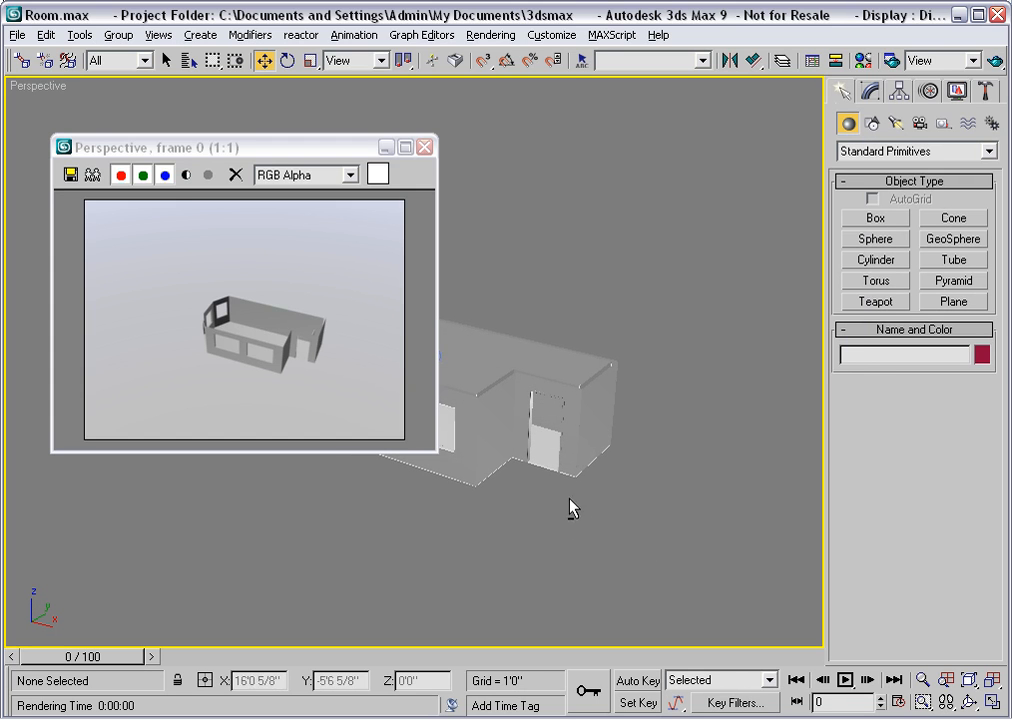
{"action": "left_click", "coordinate": [994, 61]}
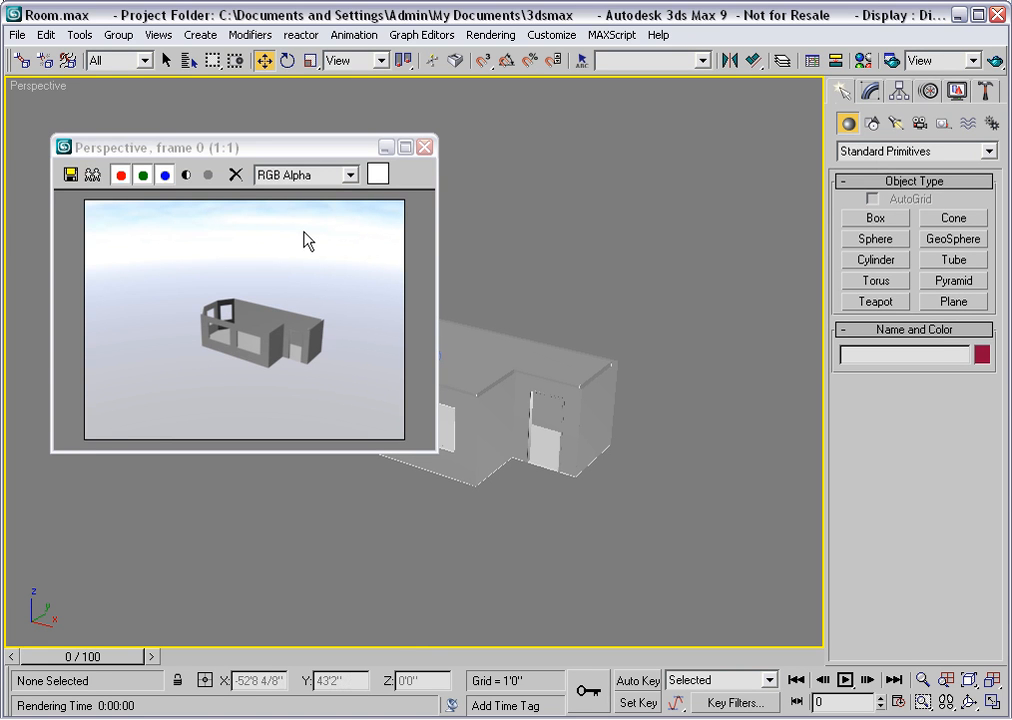
{"action": "left_click", "coordinate": [424, 147]}
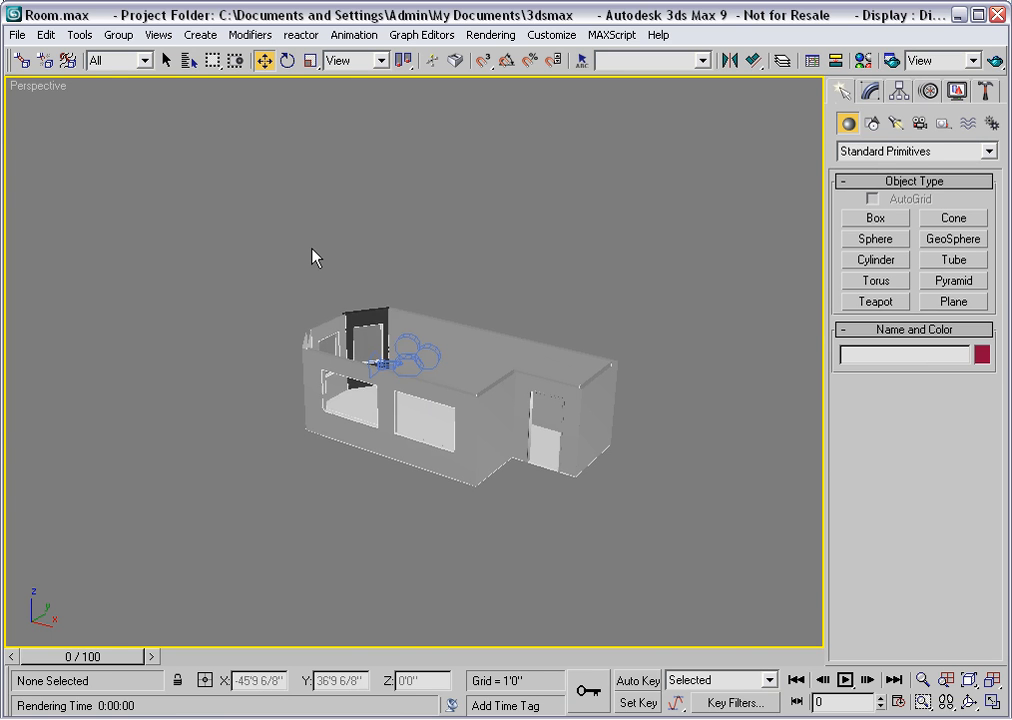
Create a sphere in the Top view, centred on the room and enclosing it, with a radius of about 197'7"
{"action": "key", "text": "t"}
{"action": "scroll", "coordinate": [330, 299], "scroll_direction": "up", "scroll_amount": 3}
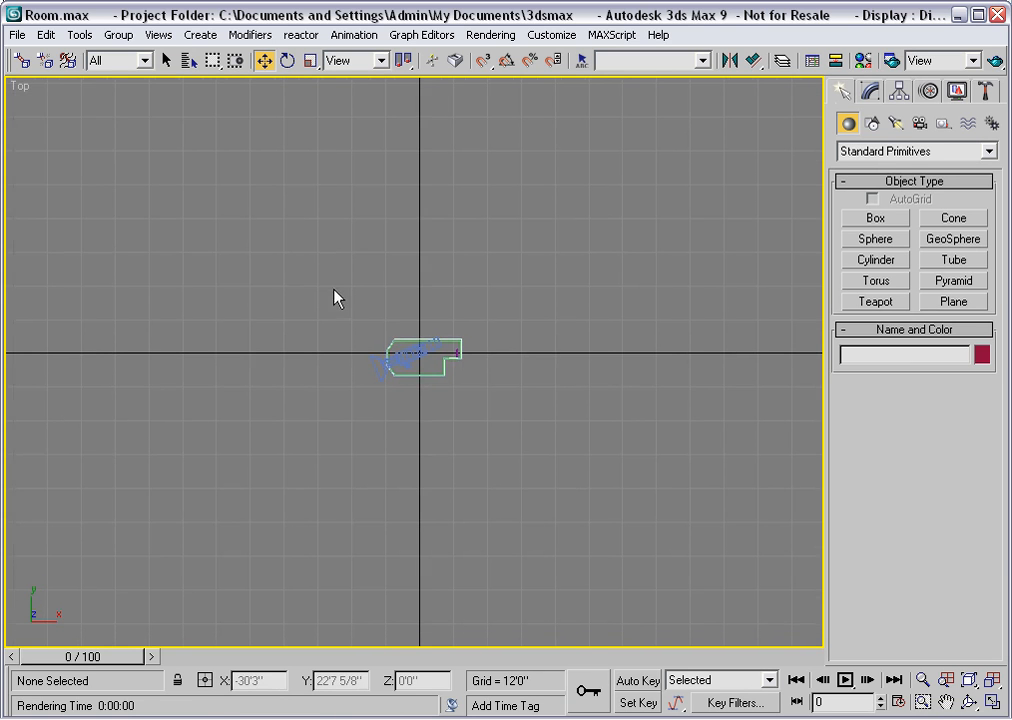
{"action": "scroll", "coordinate": [336, 298], "scroll_direction": "down", "scroll_amount": 4}
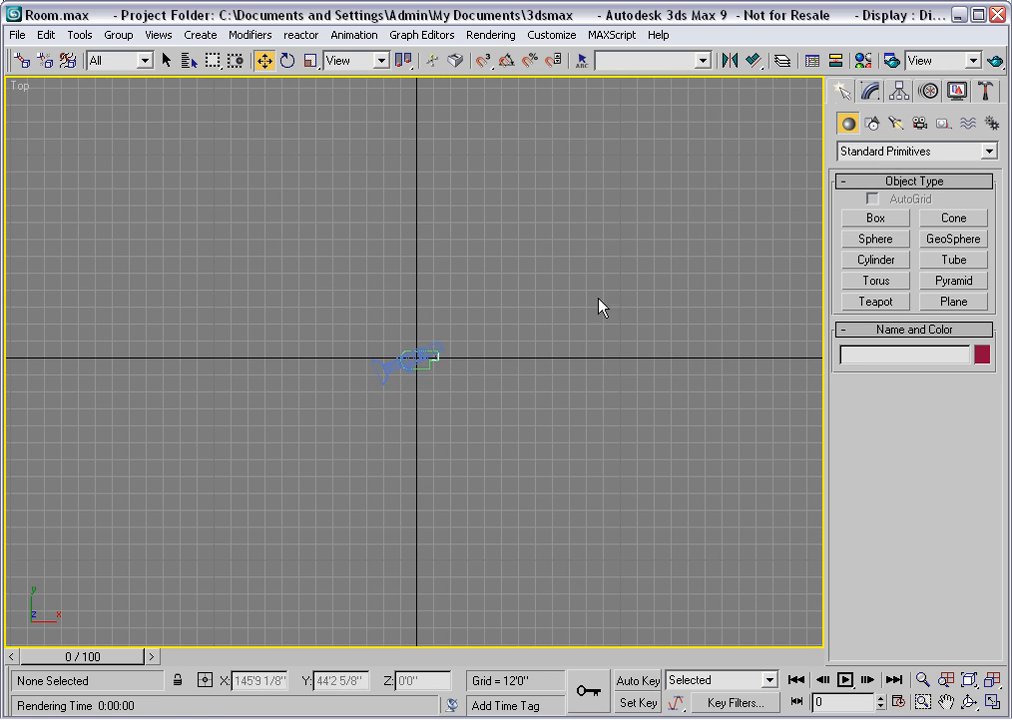
{"action": "left_click", "coordinate": [876, 239]}
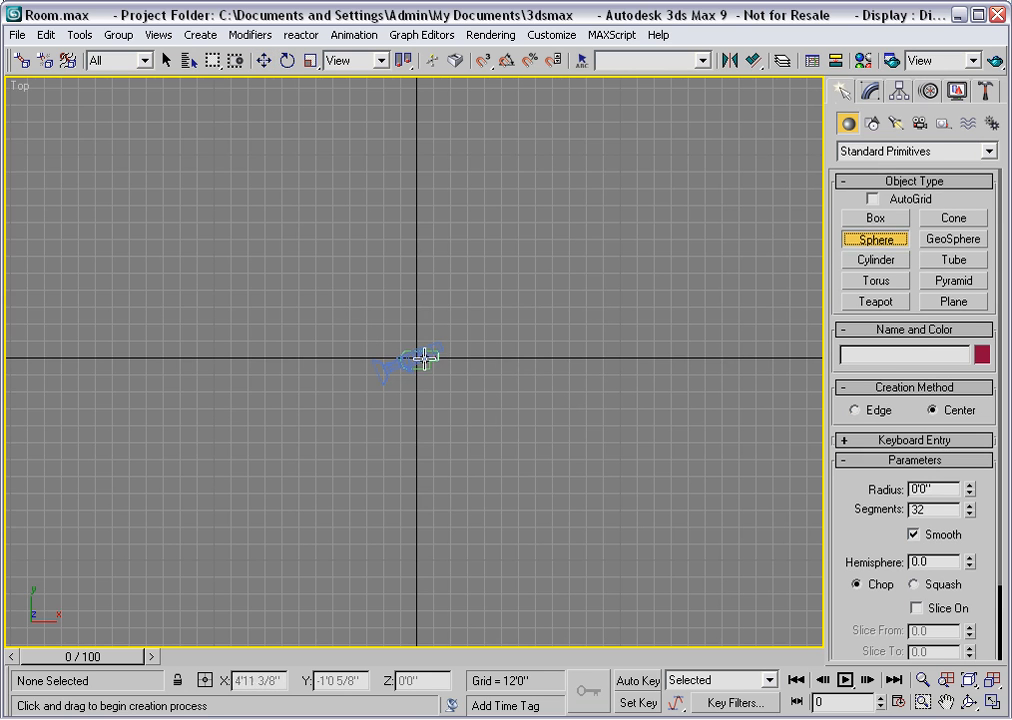
{"action": "left_click_drag", "start_coordinate": [418, 357], "coordinate": [693, 371]}
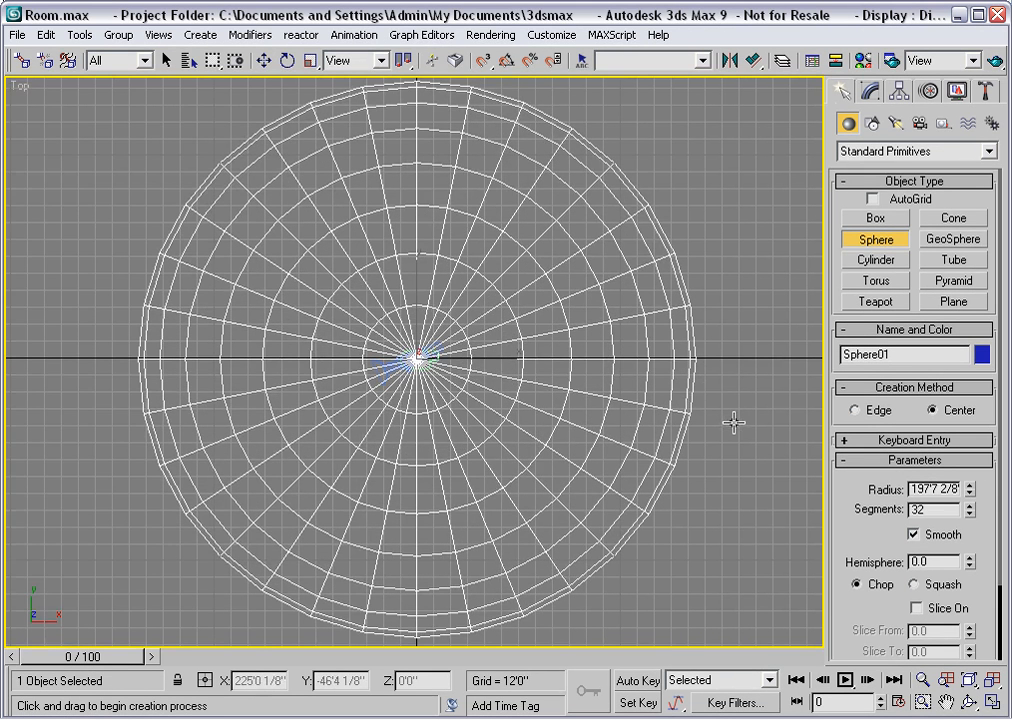
{"action": "key", "text": "p"}
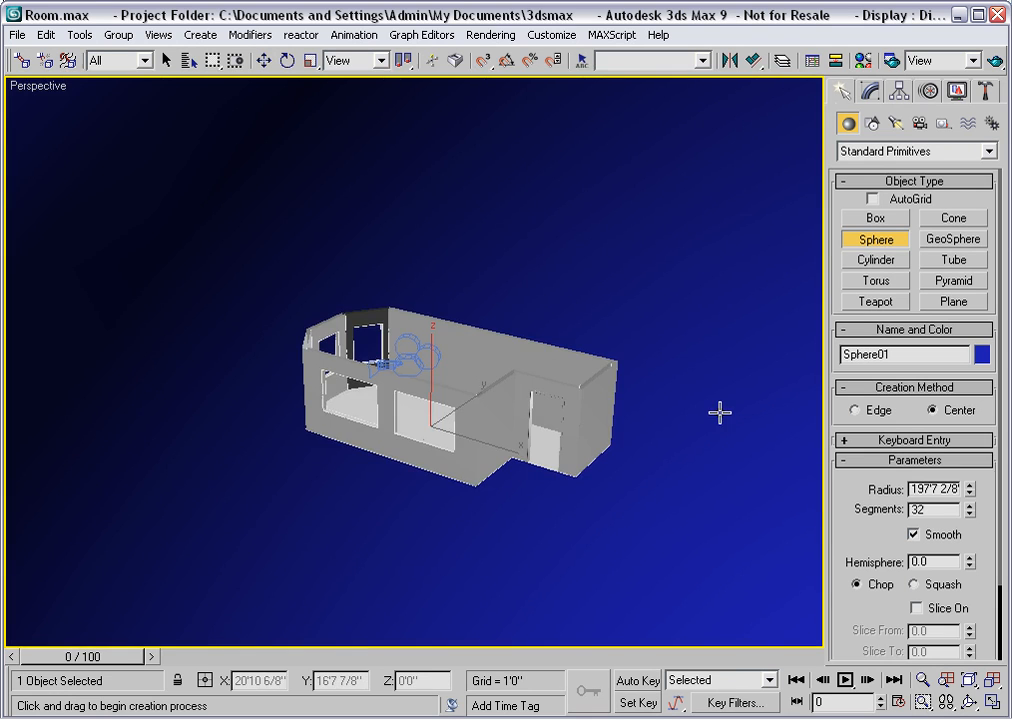
{"action": "key", "text": "z"}
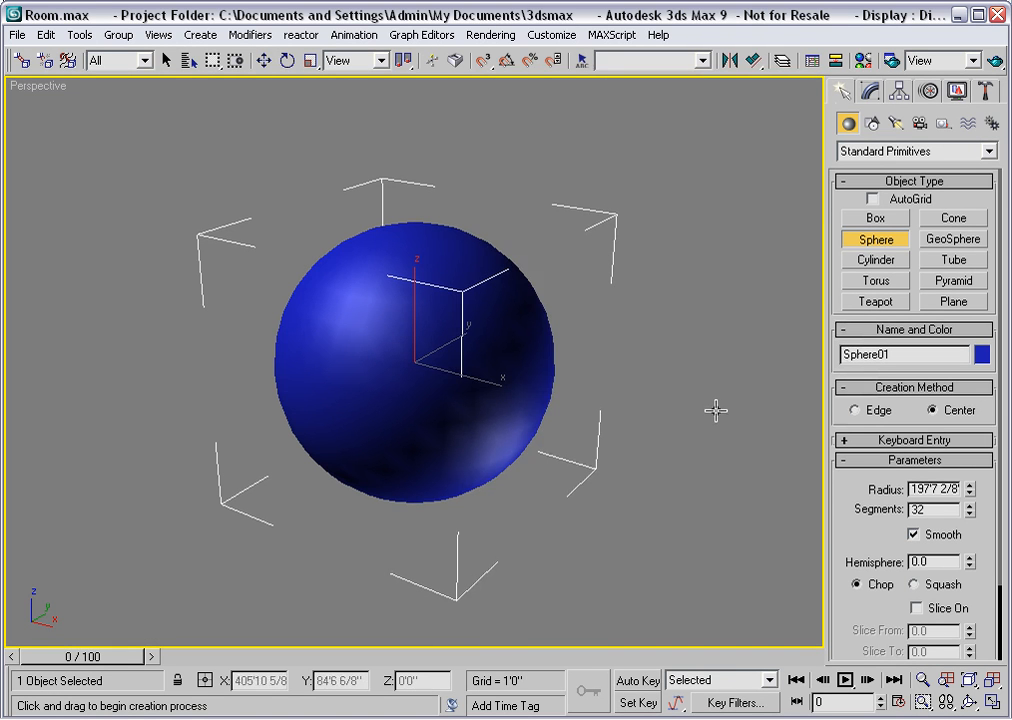
Finish sphere creation and change the sky map's coordinates from environment to Texture mapping in the Material Editor
{"action": "left_click", "coordinate": [863, 60]}
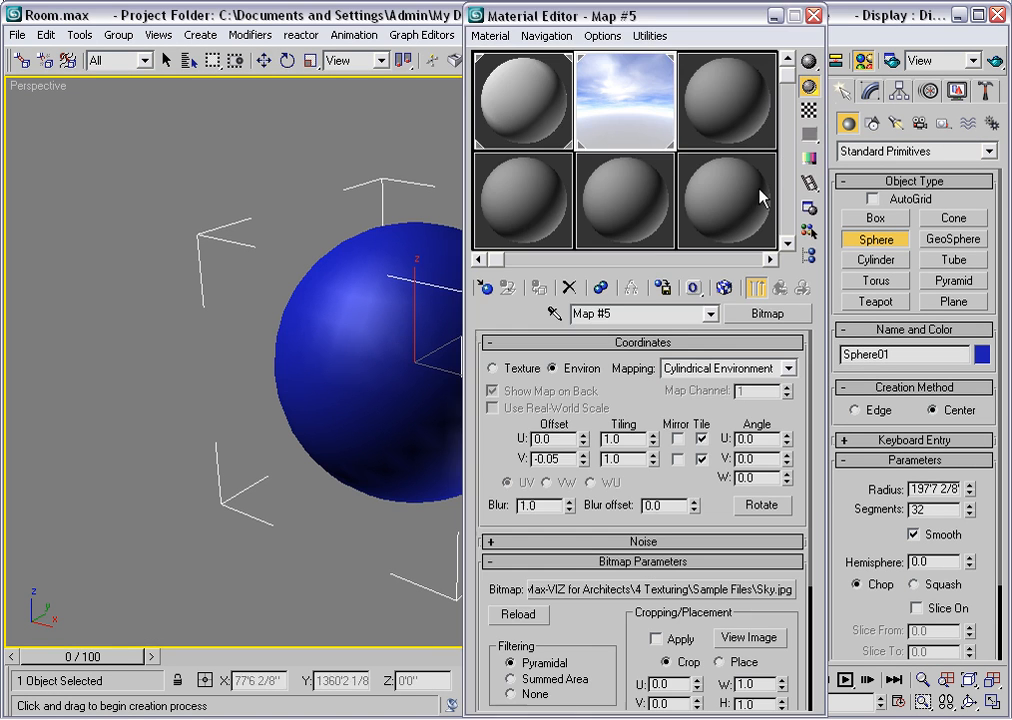
{"action": "right_click", "coordinate": [316, 201]}
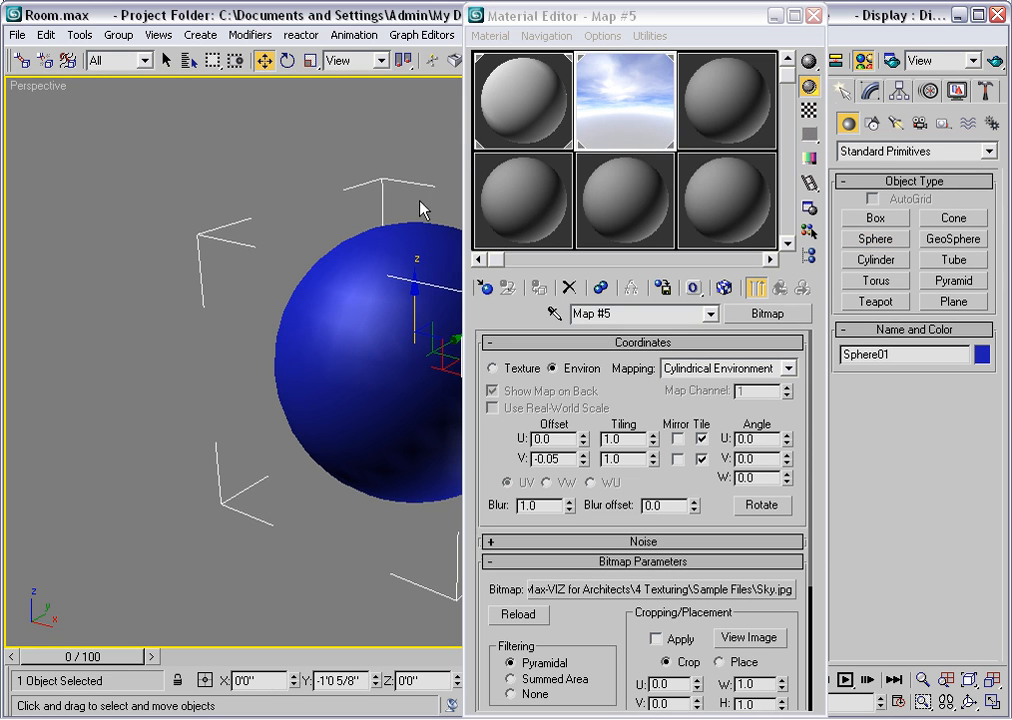
{"action": "left_click", "coordinate": [620, 125]}
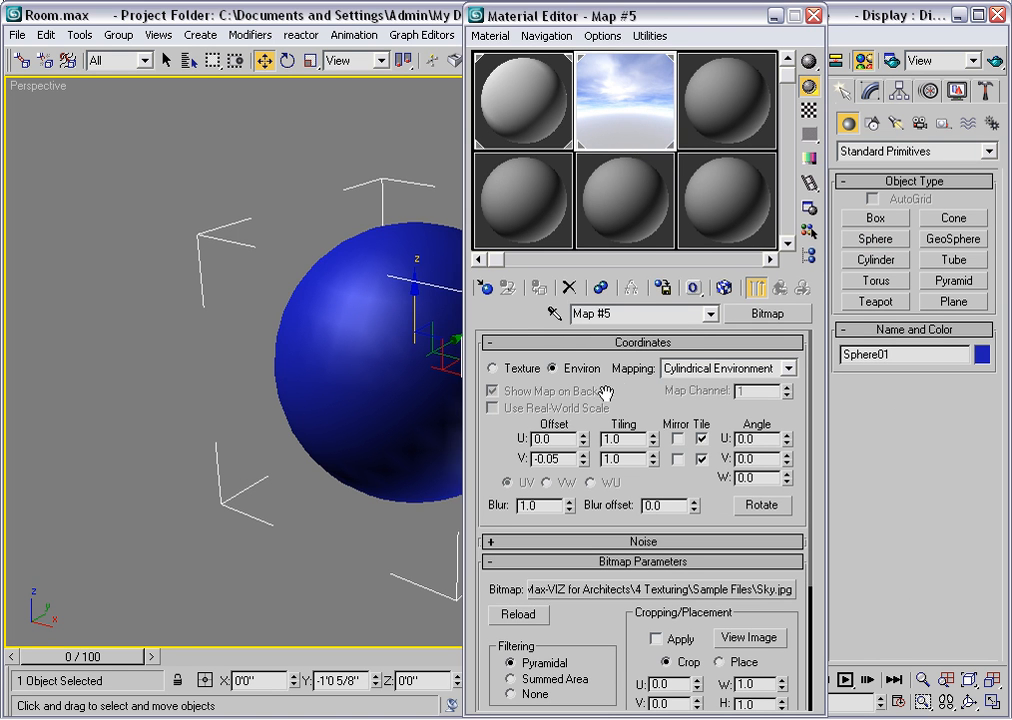
{"action": "left_click", "coordinate": [492, 369]}
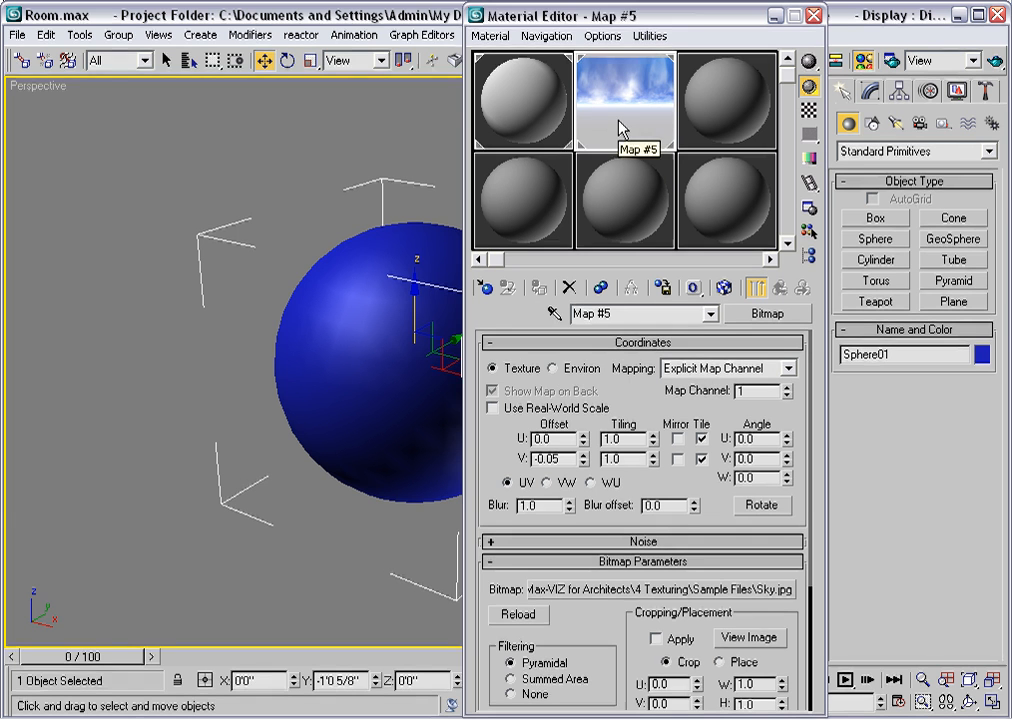
Assign the Standard_3 material to the sphere and place the sky map in its Diffuse channel as an instance
{"action": "left_click", "coordinate": [737, 110]}
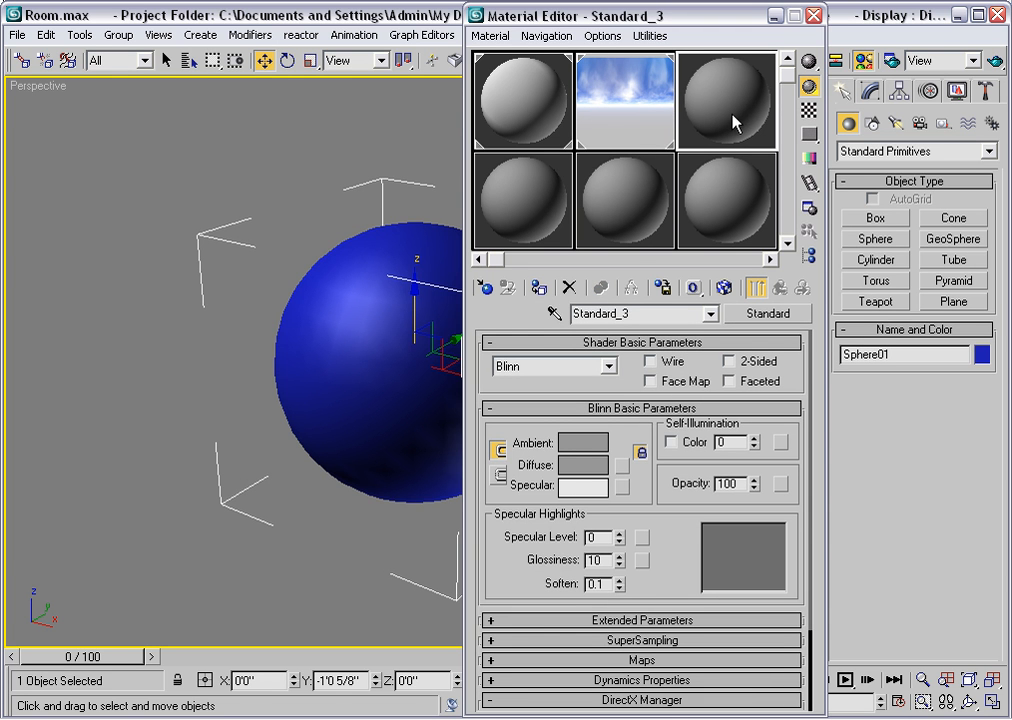
{"action": "left_click", "coordinate": [539, 287]}
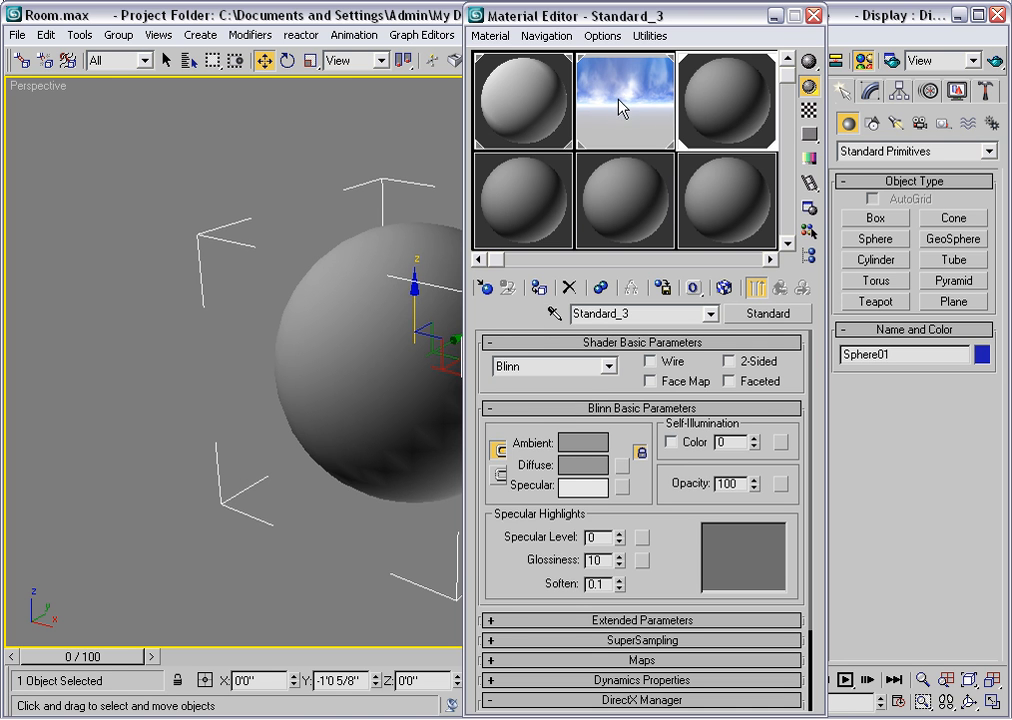
{"action": "left_click_drag", "start_coordinate": [621, 108], "coordinate": [623, 468]}
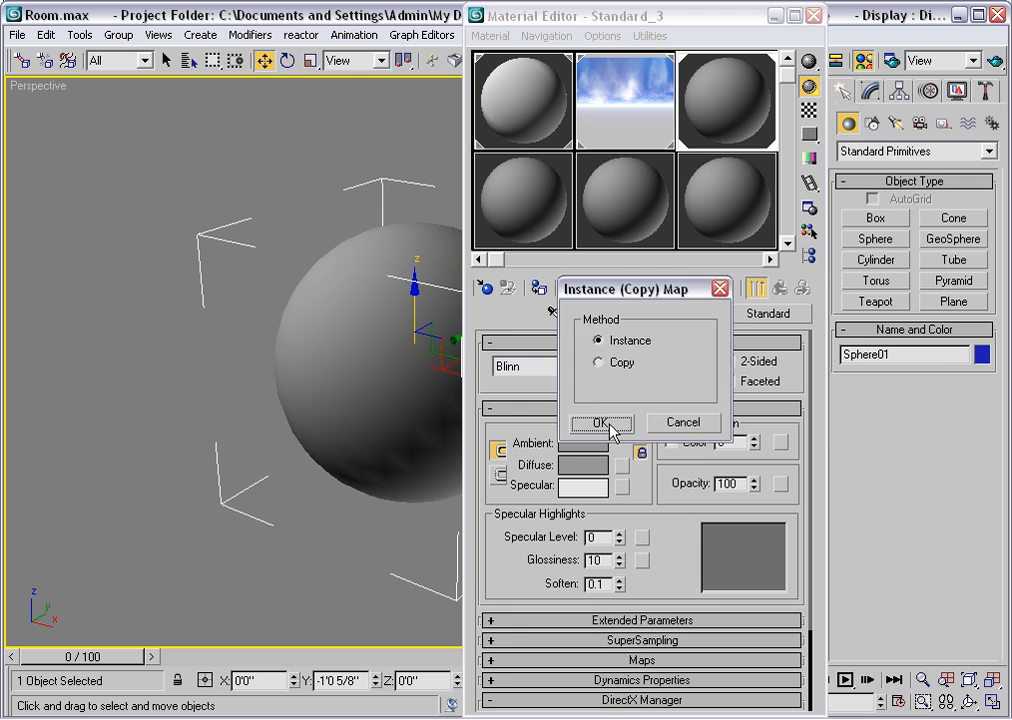
{"action": "left_click", "coordinate": [607, 426]}
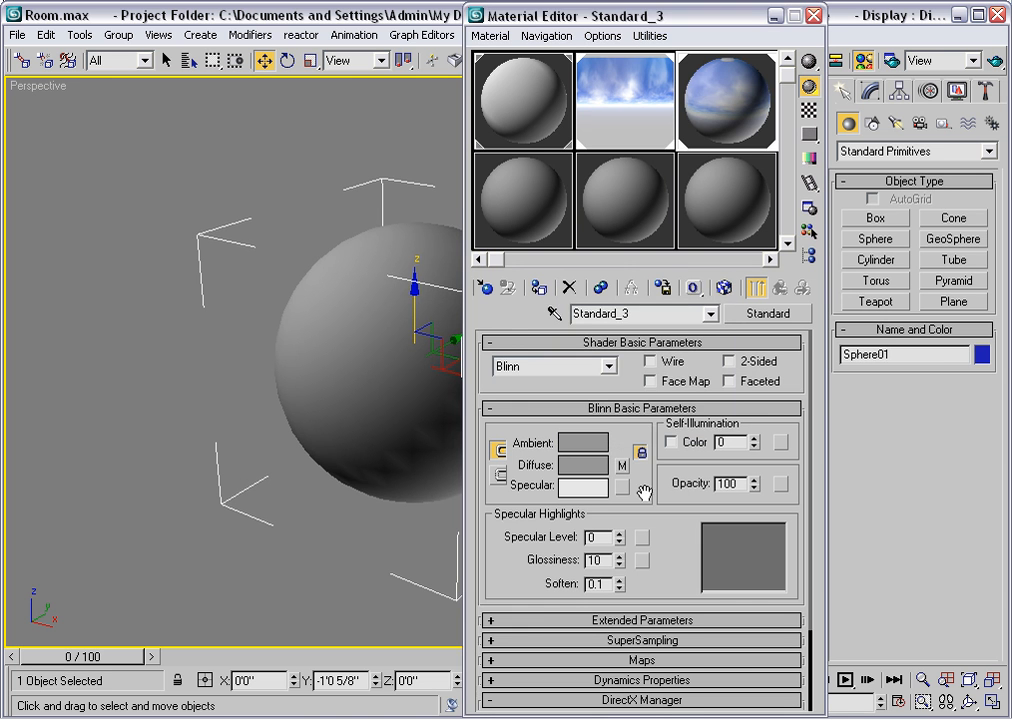
Show the sky map on the sphere in the viewport and turn off the sphere's Real-World Map Size
{"action": "left_click", "coordinate": [723, 288]}
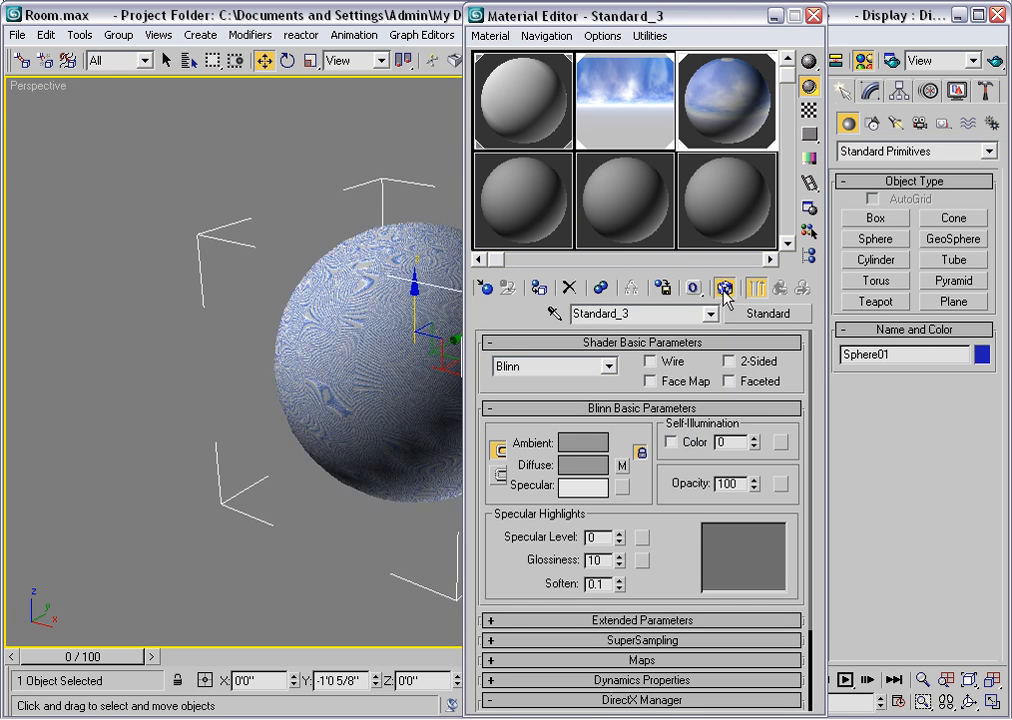
{"action": "left_click", "coordinate": [871, 90]}
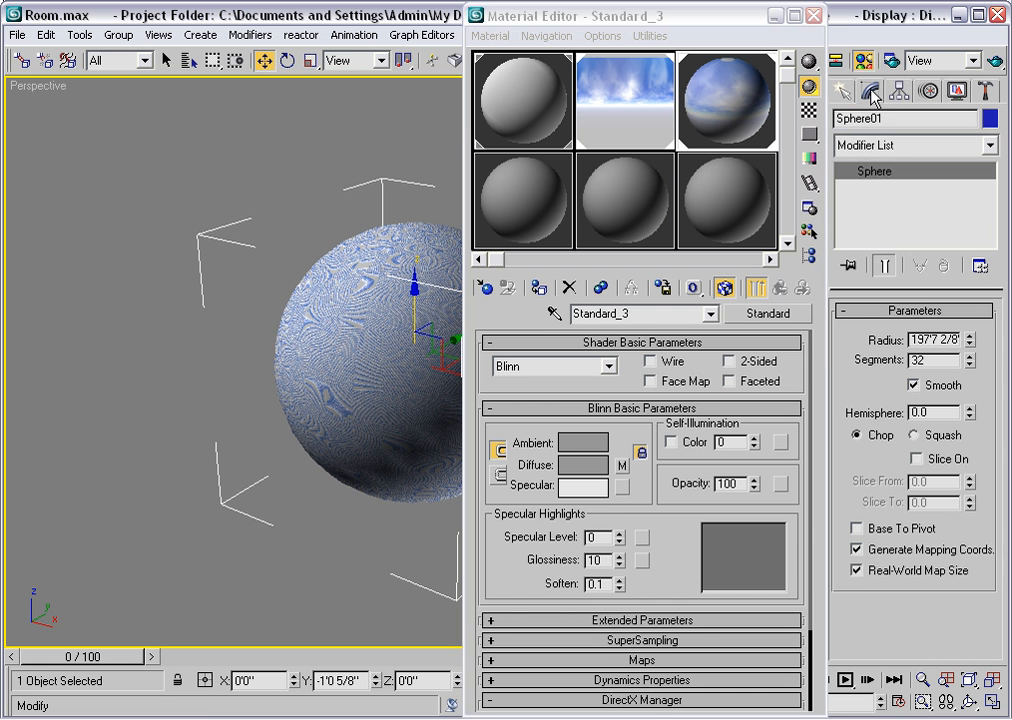
{"action": "left_click", "coordinate": [856, 570]}
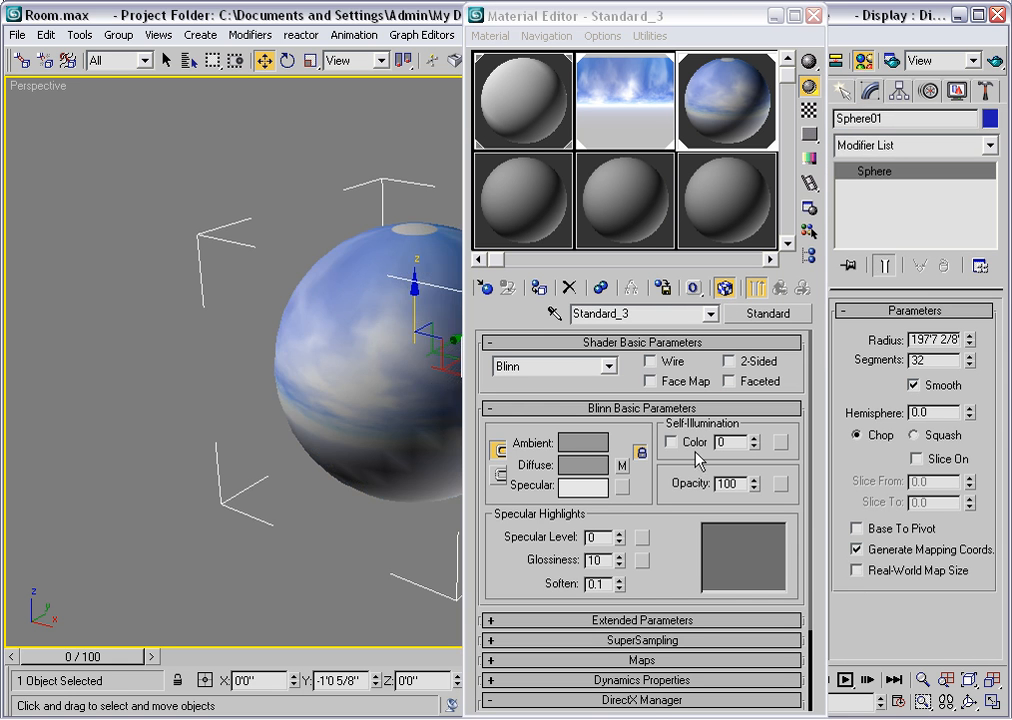
Reset the V offset of the sphere material's diffuse sky map to 0.0
{"action": "middle_click_drag", "start_coordinate": [381, 343], "coordinate": [309, 361]}
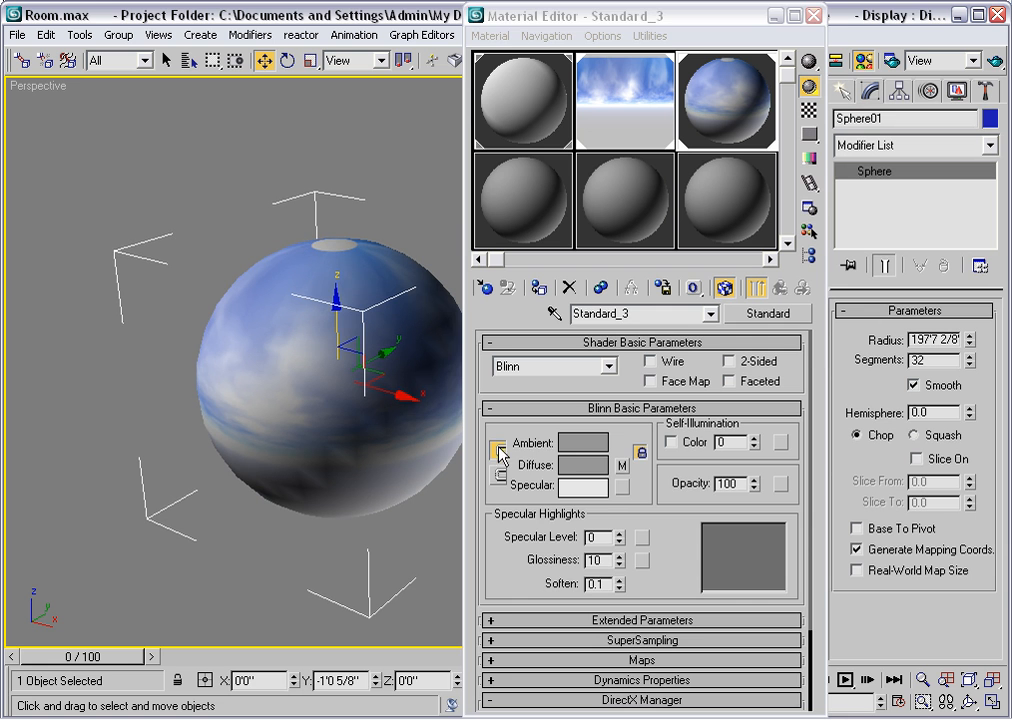
{"action": "left_click", "coordinate": [621, 467]}
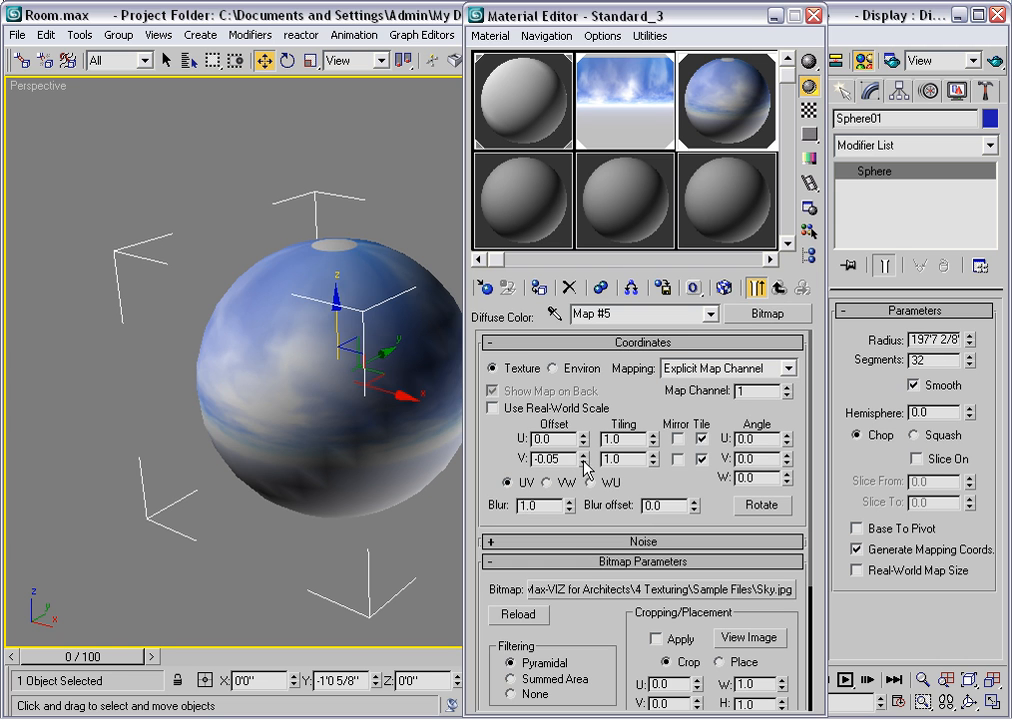
{"action": "right_click", "coordinate": [585, 467]}
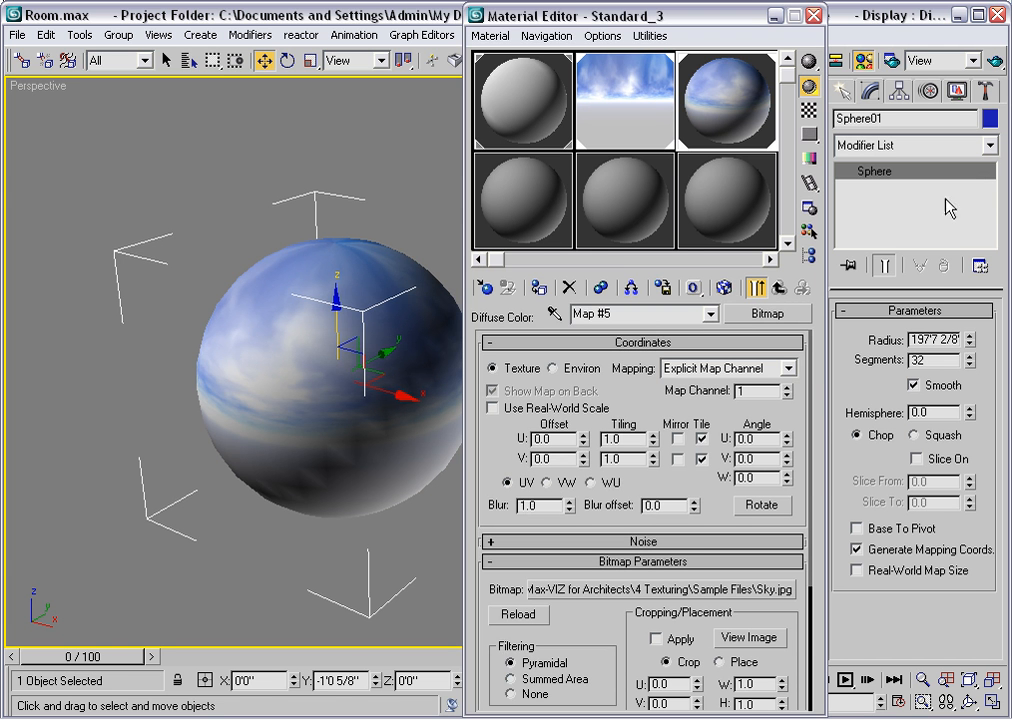
Add a Normal modifier to the sphere to flip its faces inward
{"action": "left_click", "coordinate": [990, 147]}
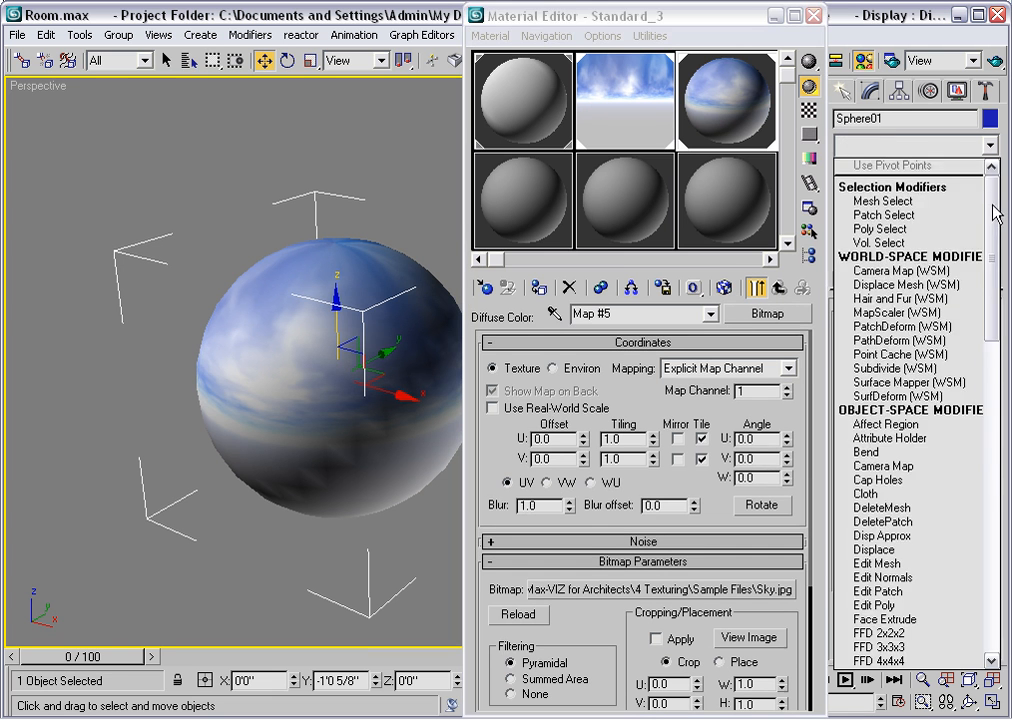
{"action": "left_click_drag", "start_coordinate": [993, 202], "coordinate": [993, 352]}
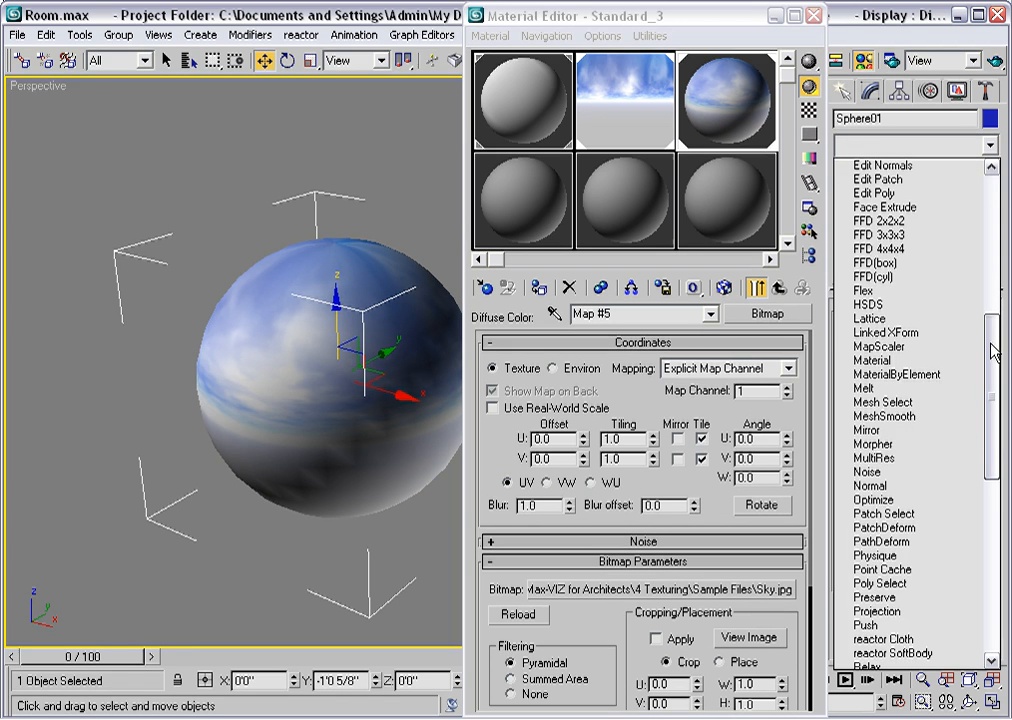
{"action": "left_click", "coordinate": [870, 485]}
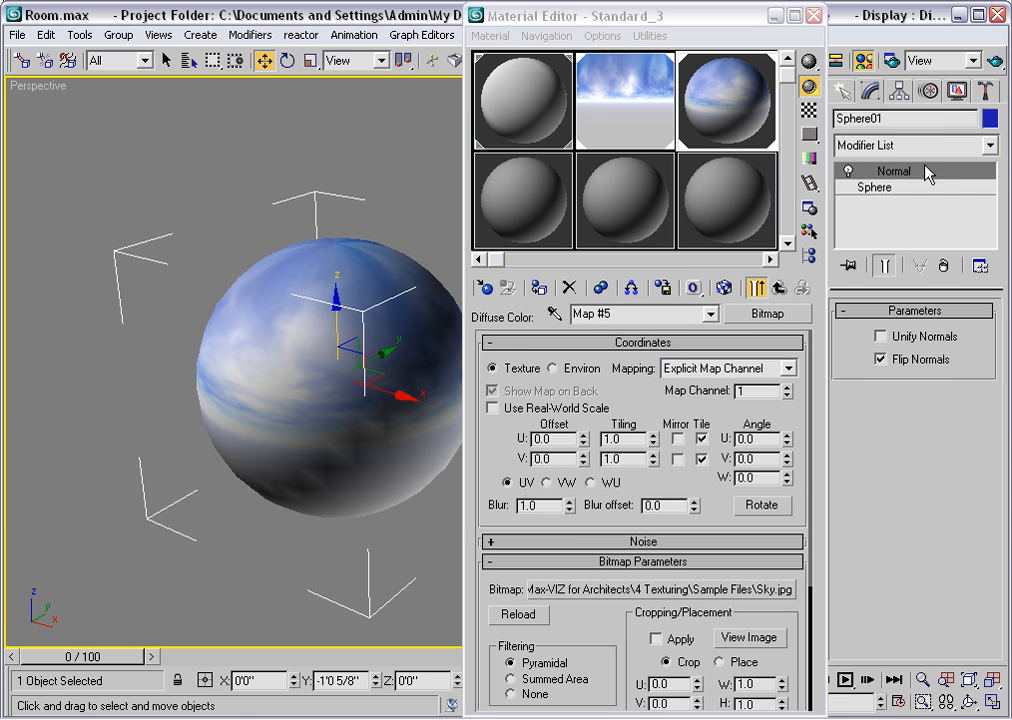
Enable Backface Cull in the sphere's display properties
{"action": "left_click", "coordinate": [956, 92]}
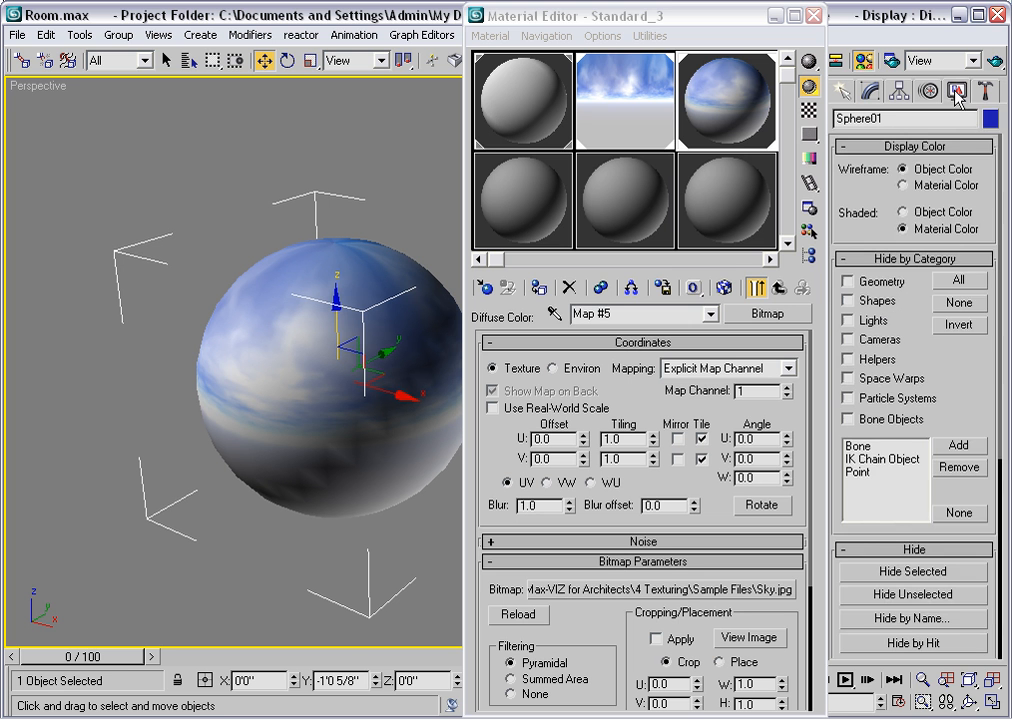
{"action": "scroll", "coordinate": [945, 425], "scroll_direction": "down", "scroll_amount": 5}
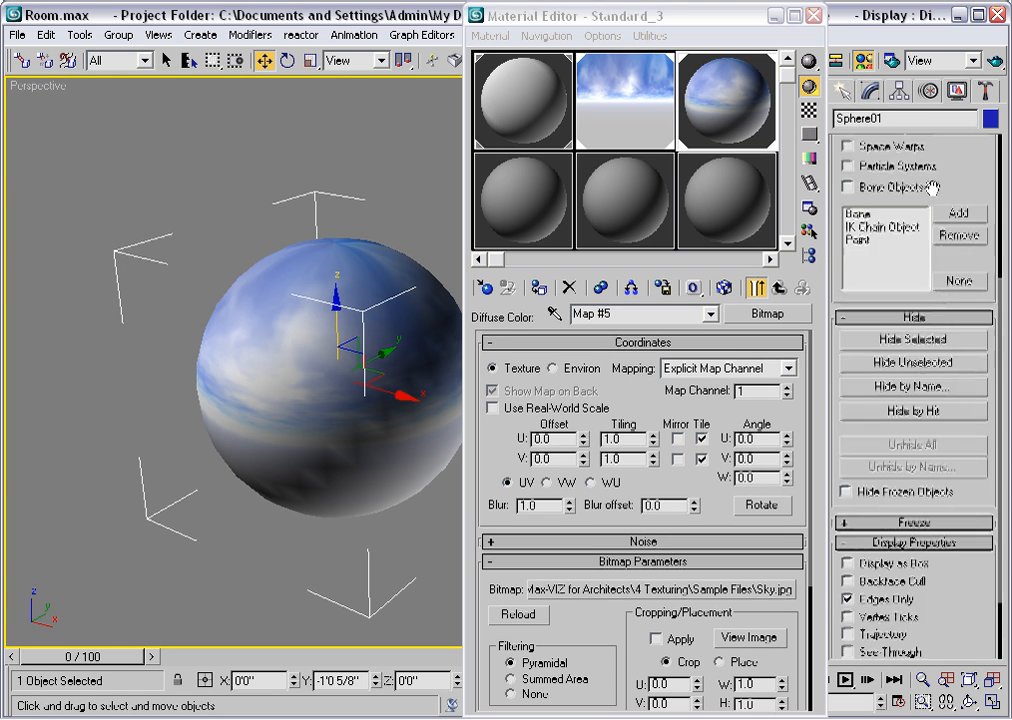
{"action": "left_click", "coordinate": [848, 544]}
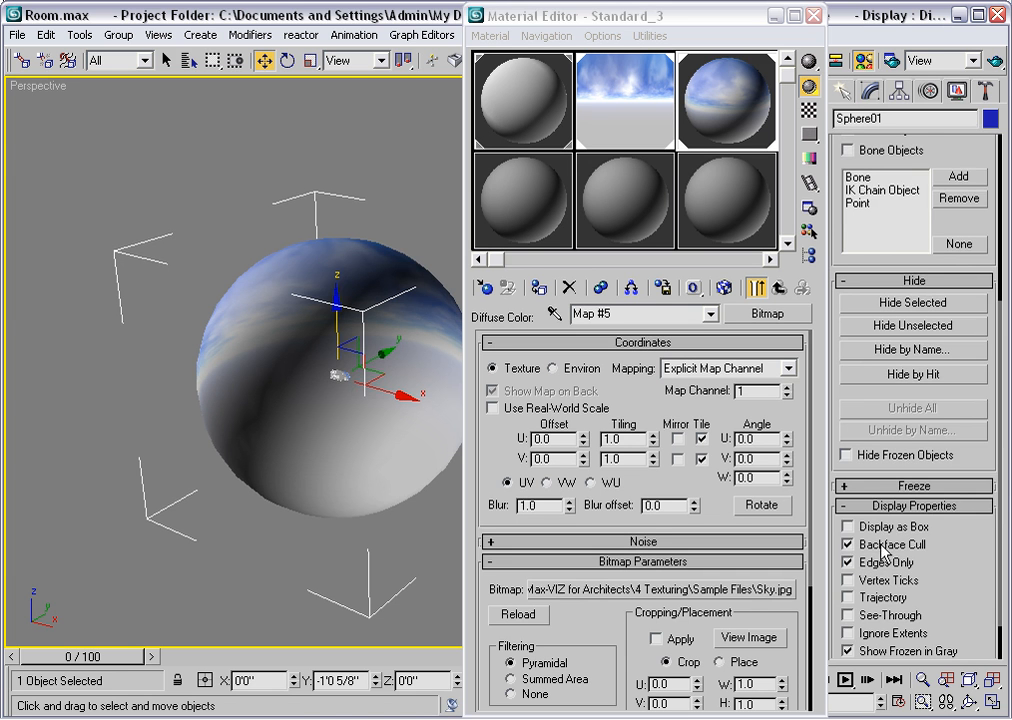
Turn the sky sphere into a dome by setting its base Hemisphere value to 0.5
{"action": "left_click", "coordinate": [872, 93]}
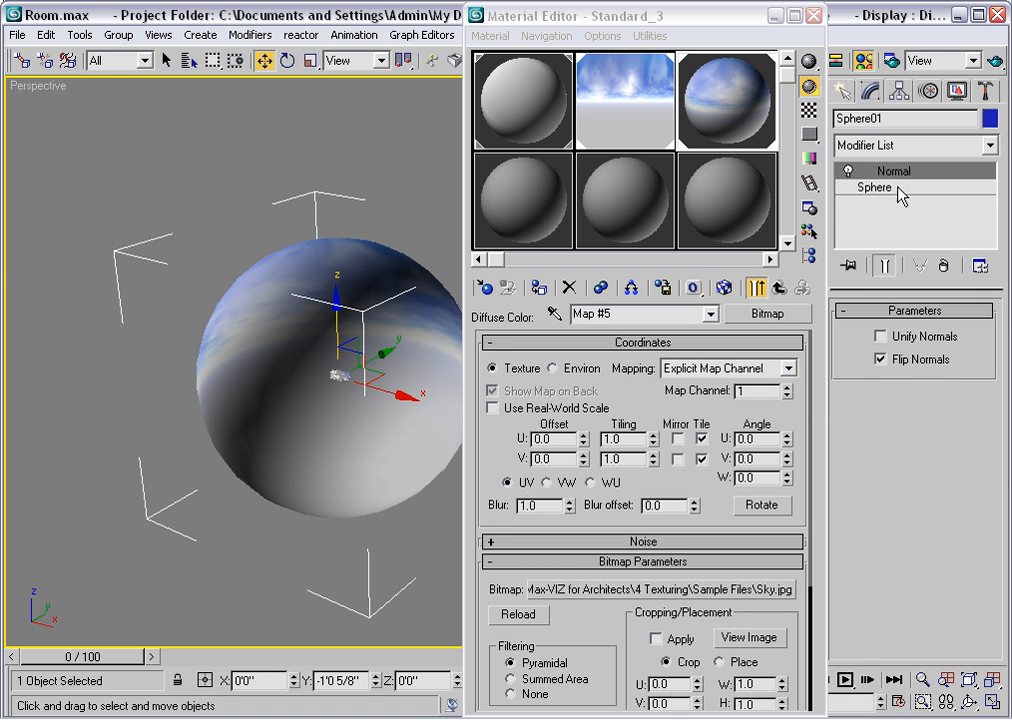
{"action": "left_click", "coordinate": [903, 192]}
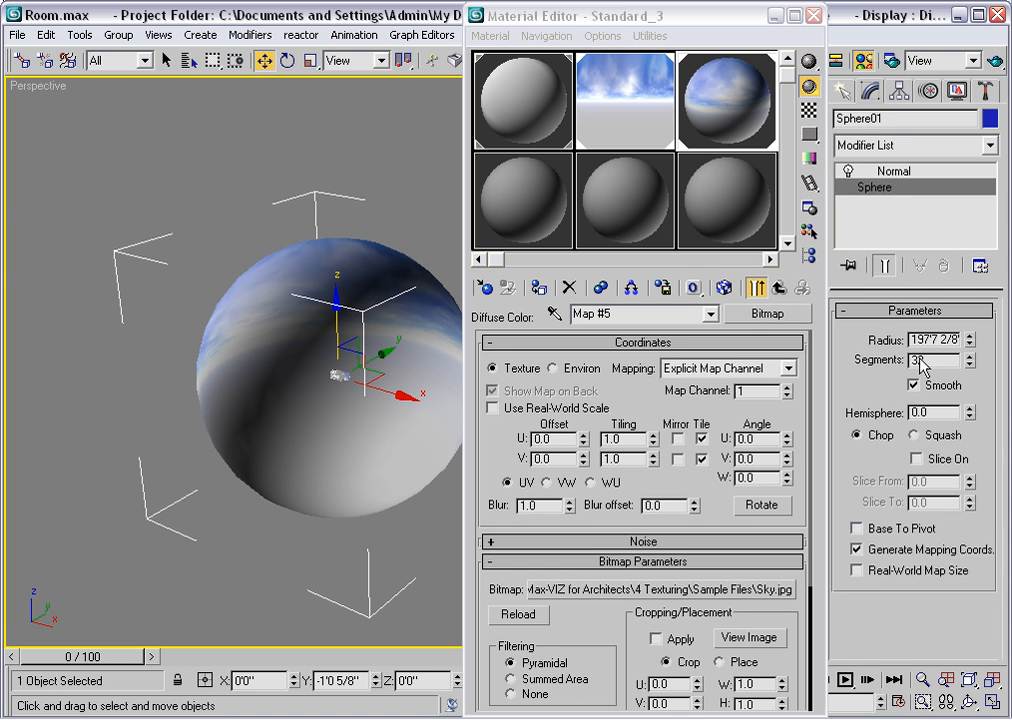
{"action": "left_click", "coordinate": [927, 412]}
{"action": "key", "text": "BackSpace"}
{"action": "key", "text": "Return"}
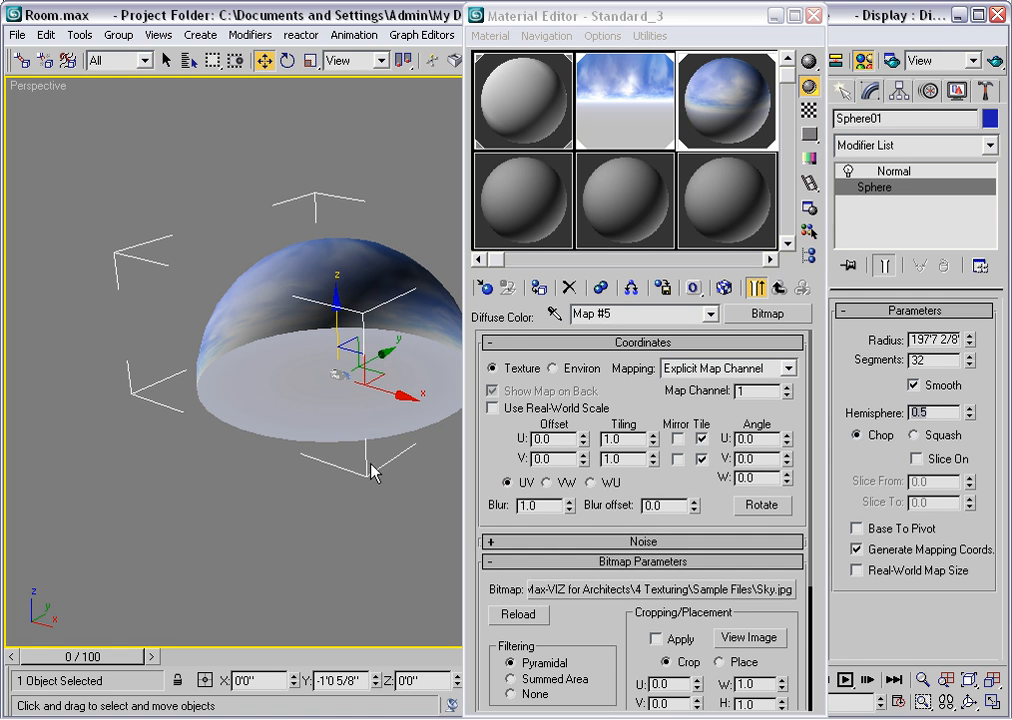
Close the material editor and flatten the sky dome by scaling it to about 55 percent along Z
{"action": "left_click", "coordinate": [813, 15]}
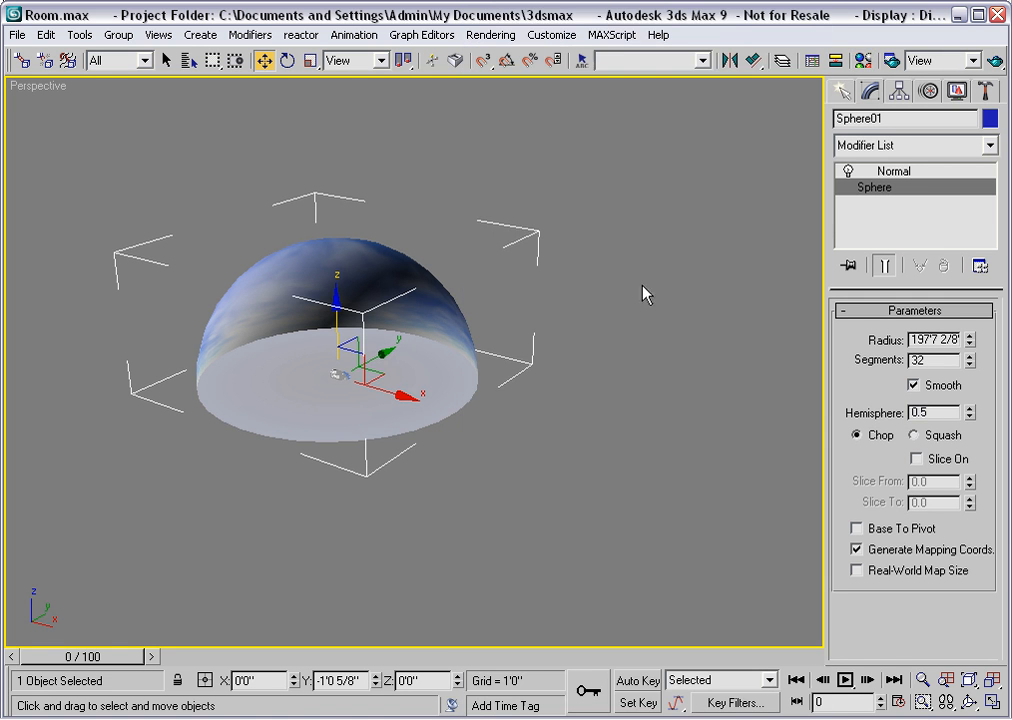
{"action": "left_click", "coordinate": [310, 60]}
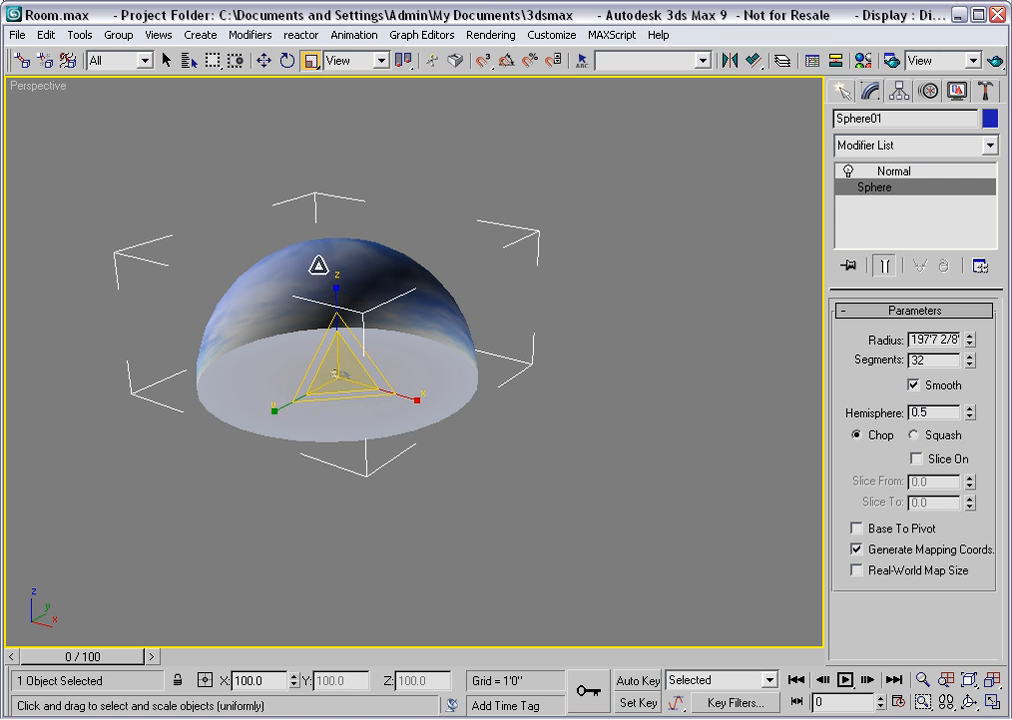
{"action": "left_click_drag", "start_coordinate": [336, 289], "coordinate": [336, 334]}
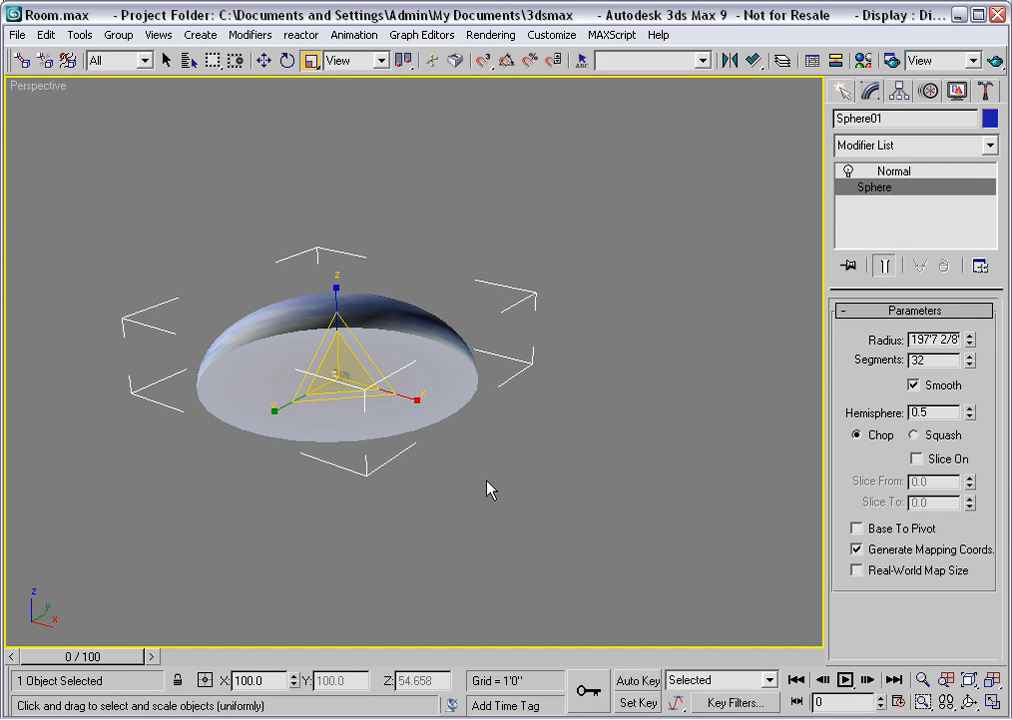
In the camera view, lower the sky dome to about Z -16'7 5/8" and rotate it about 16.9 degrees around Z
{"action": "key", "text": "c"}
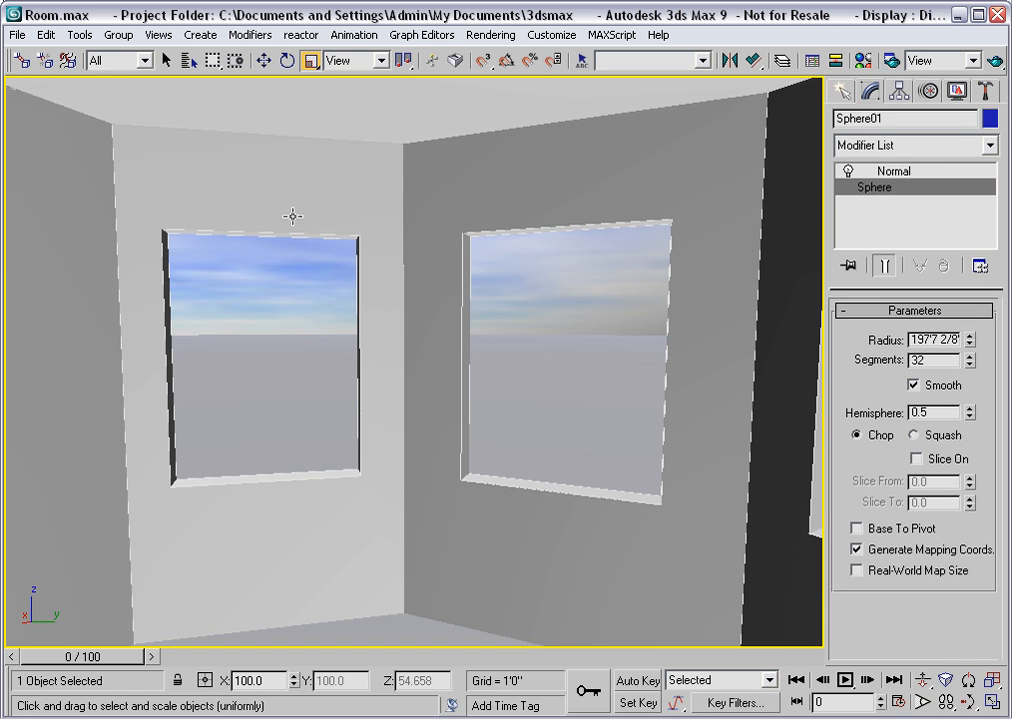
{"action": "left_click", "coordinate": [264, 60]}
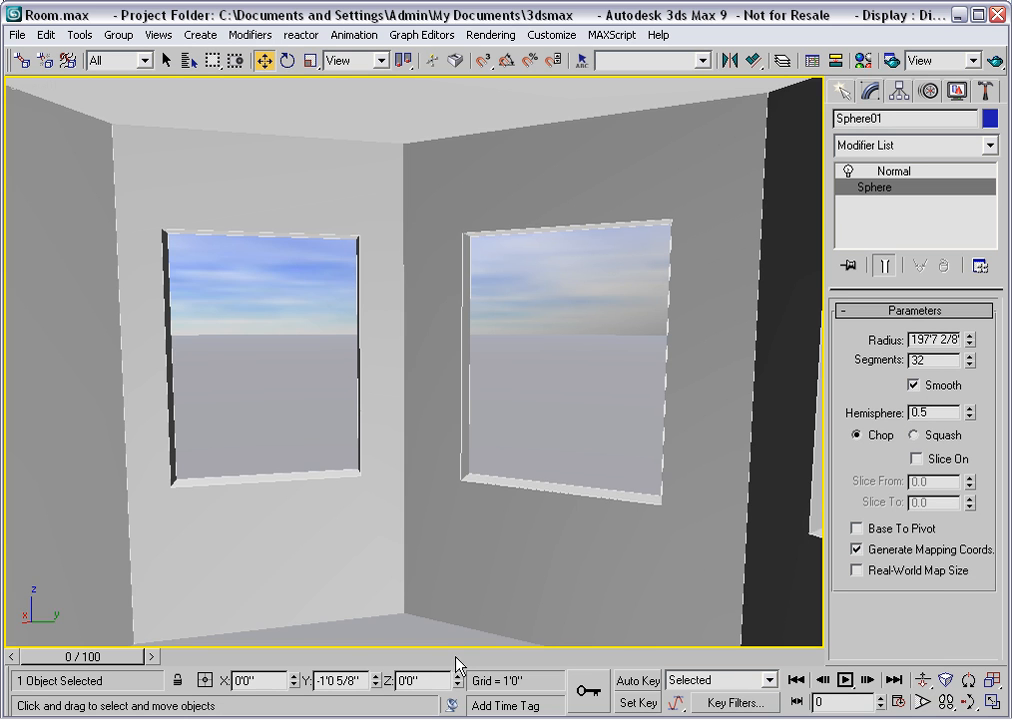
{"action": "left_click_drag", "start_coordinate": [457, 682], "coordinate": [428, 123]}
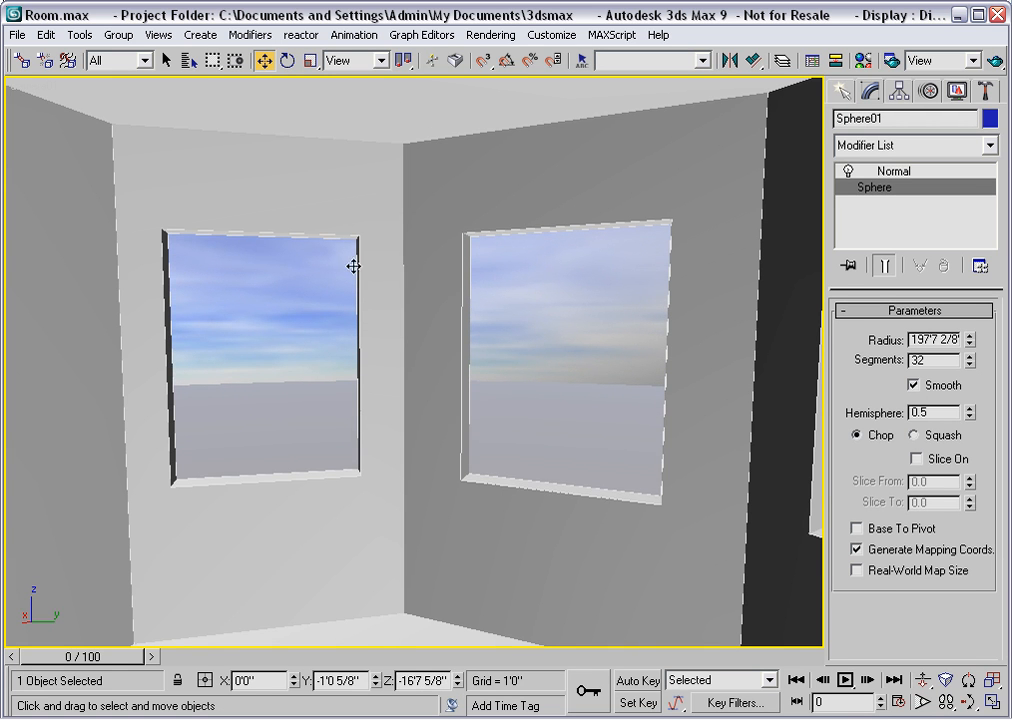
{"action": "left_click", "coordinate": [287, 60]}
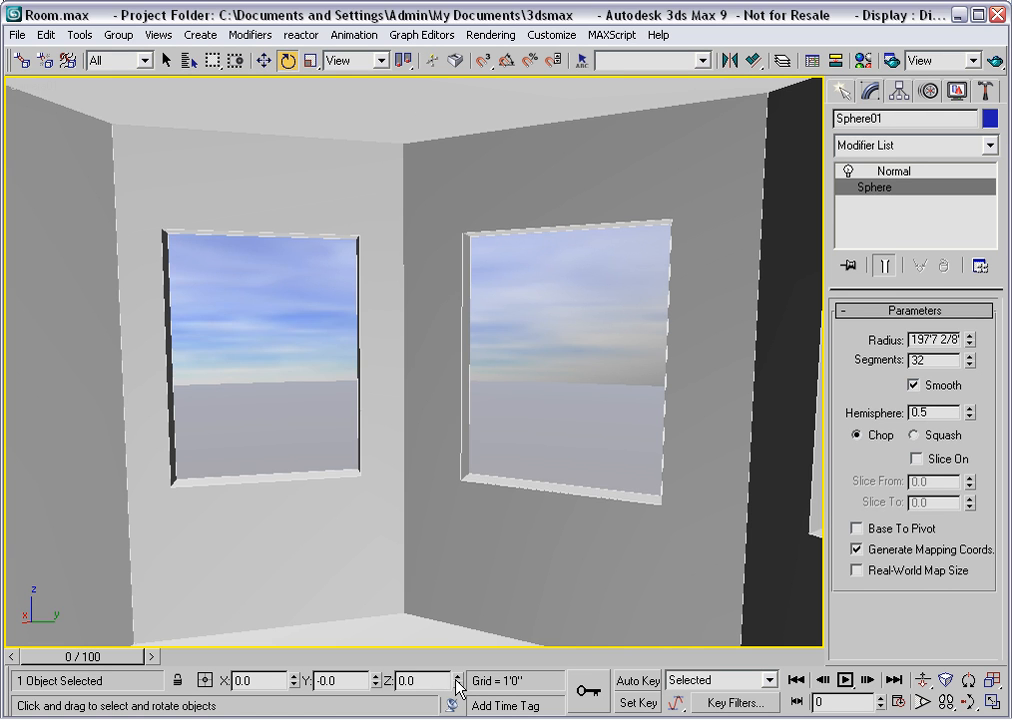
{"action": "left_click_drag", "start_coordinate": [458, 684], "coordinate": [456, 510]}
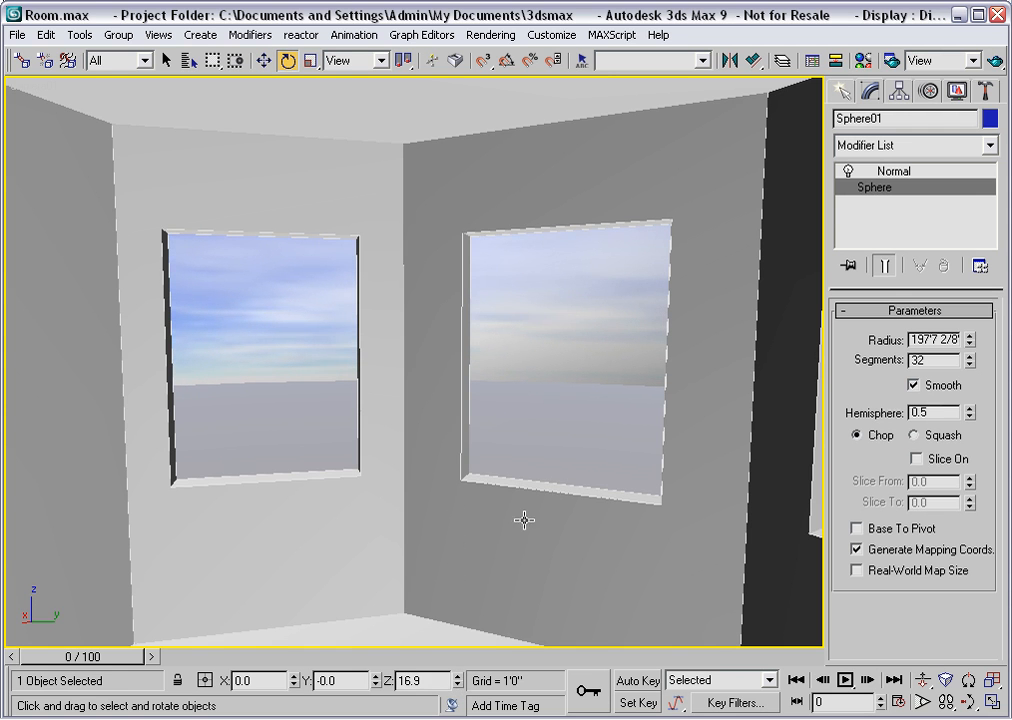
In the perspective view, create a ground plane about 506 ft long and 630 ft wide beneath the sky dome
{"action": "key", "text": "p"}
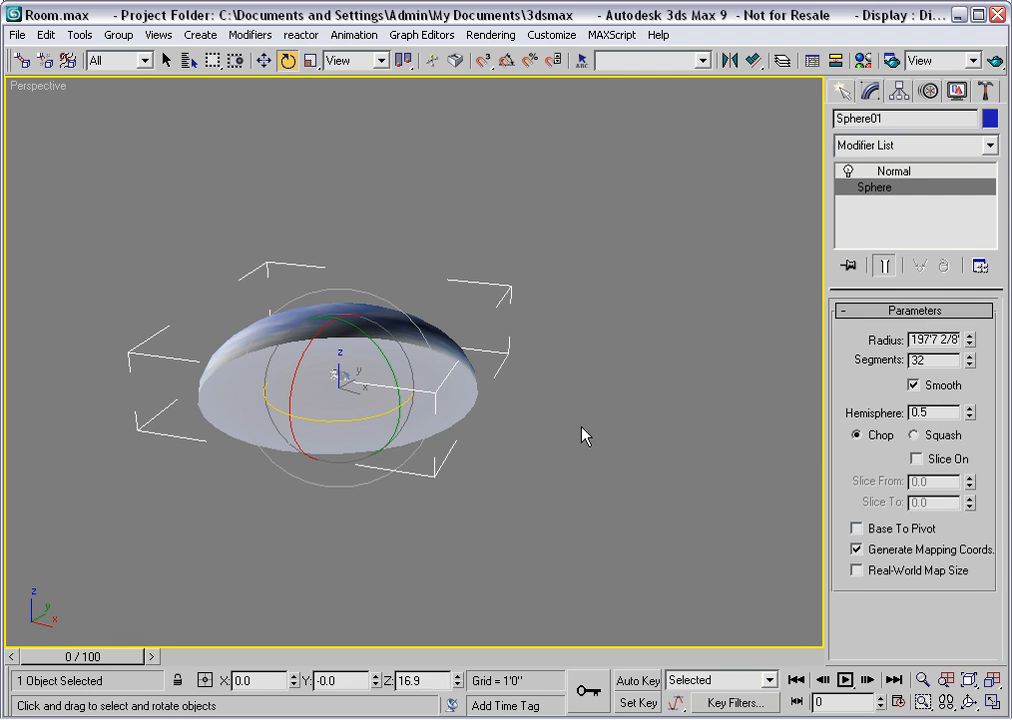
{"action": "left_click", "coordinate": [842, 92]}
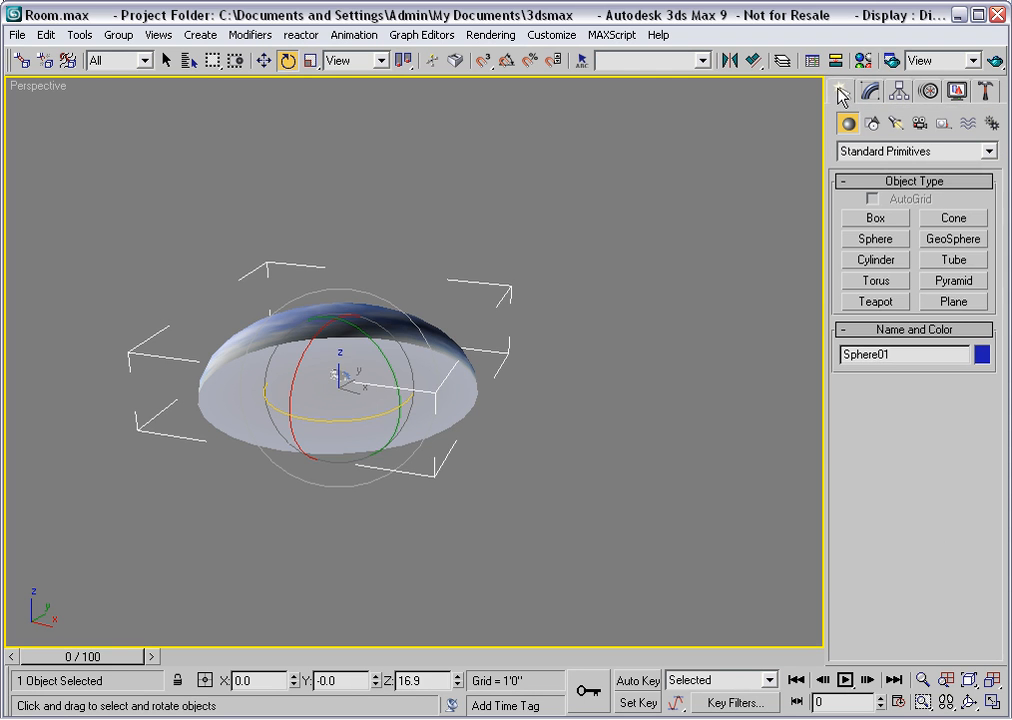
{"action": "left_click", "coordinate": [952, 304]}
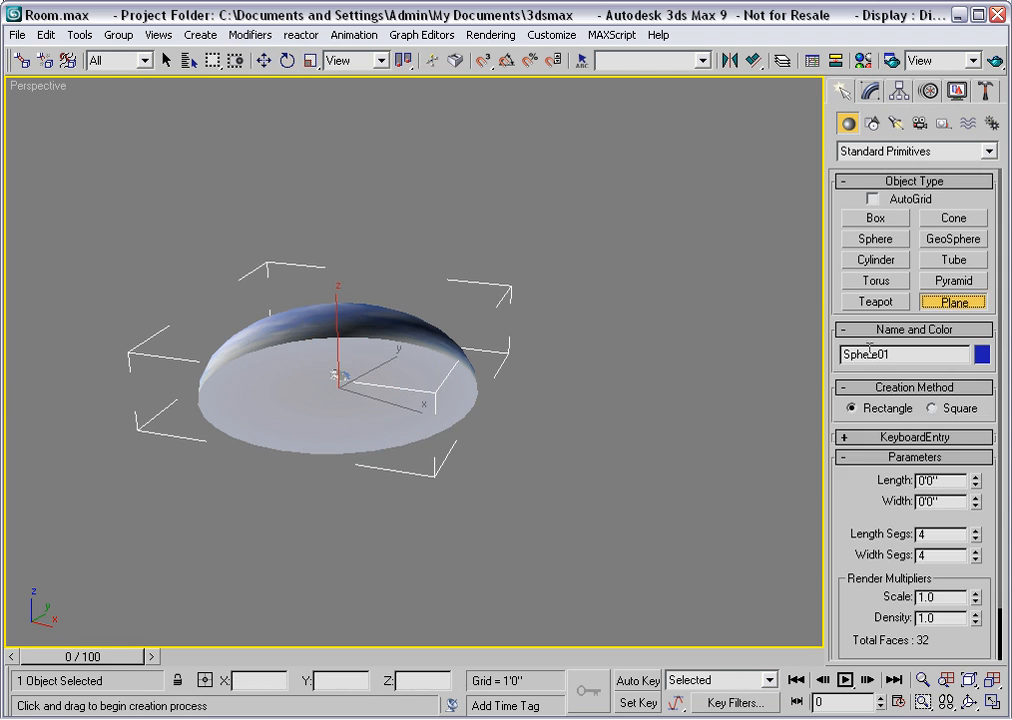
{"action": "left_click_drag", "start_coordinate": [248, 292], "coordinate": [361, 535]}
{"action": "key", "text": "e"}
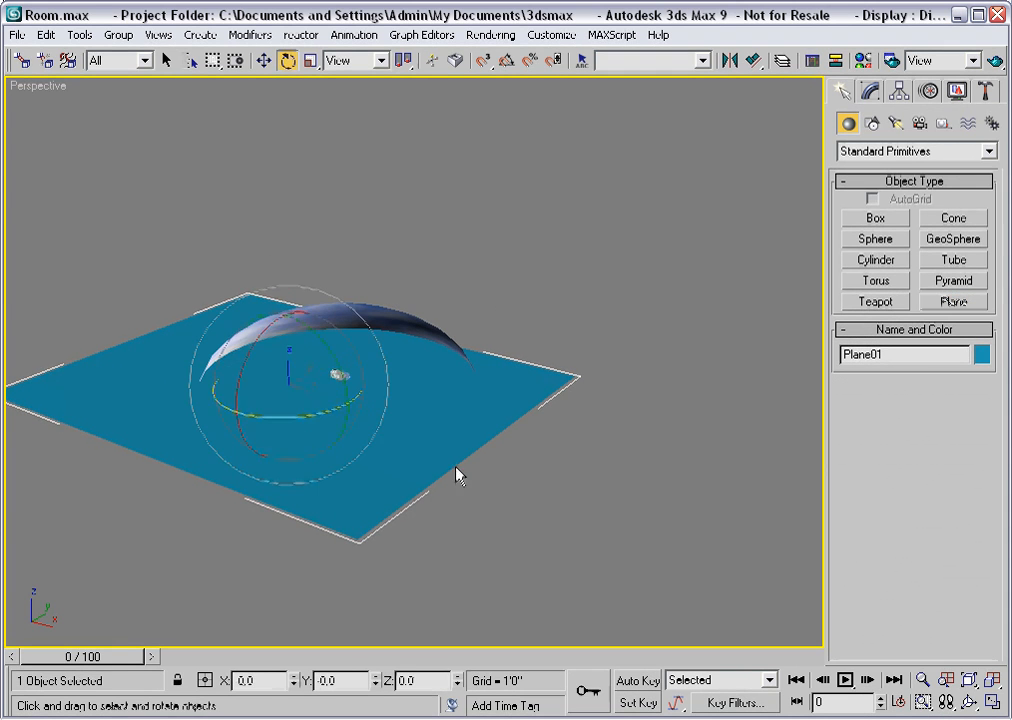
Move the ground plane to the world origin, with X and Y at 0'0"
{"action": "key", "text": "w"}
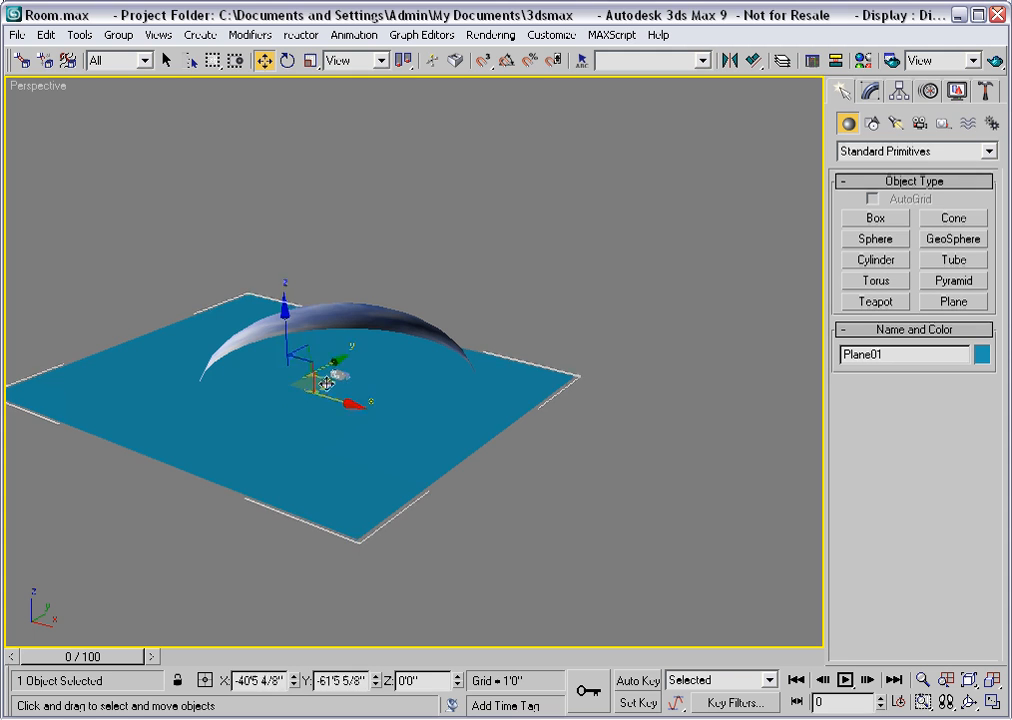
{"action": "left_click_drag", "start_coordinate": [322, 382], "coordinate": [368, 376]}
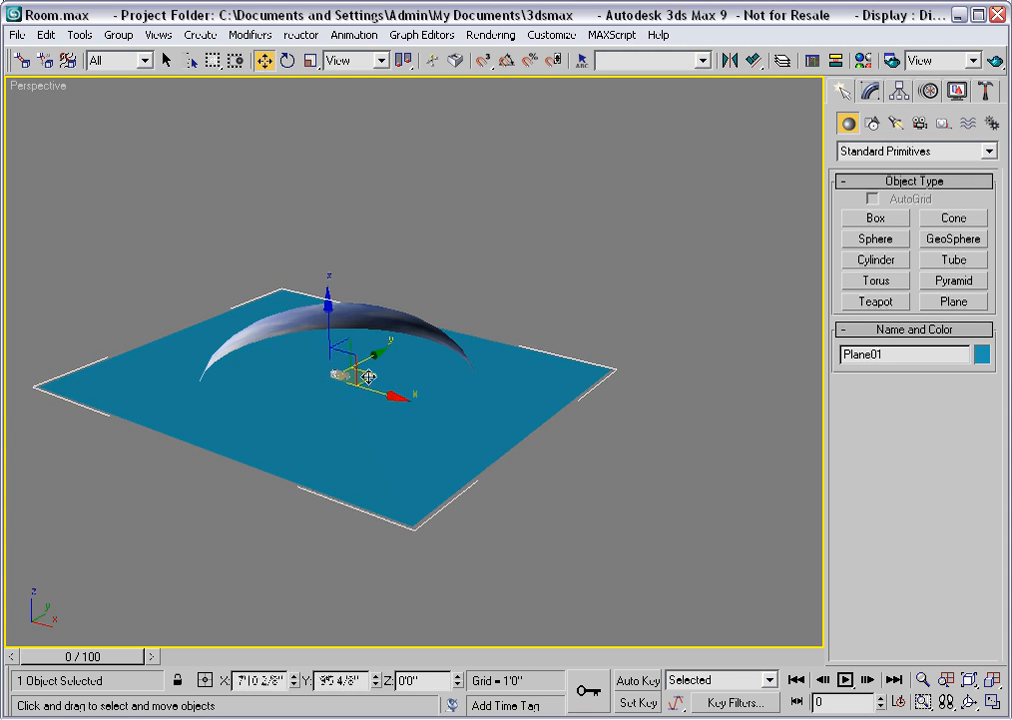
{"action": "right_click", "coordinate": [293, 680]}
{"action": "right_click", "coordinate": [374, 683]}
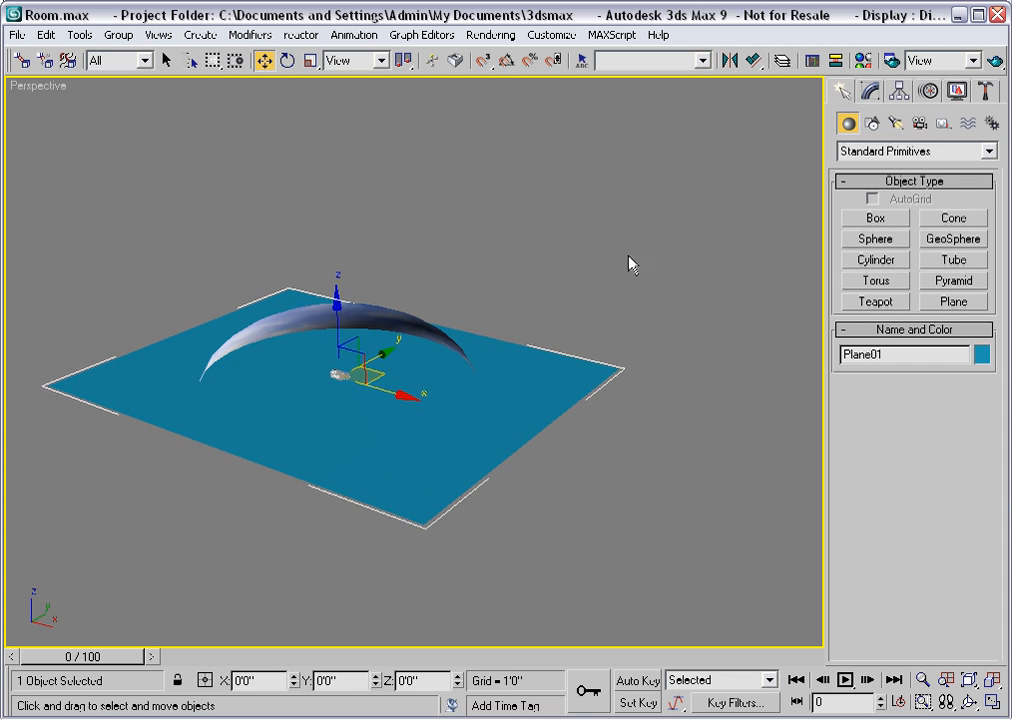
Set the ground plane's length and width to 100'0" and its render scale multiplier to 5.0
{"action": "left_click", "coordinate": [873, 92]}
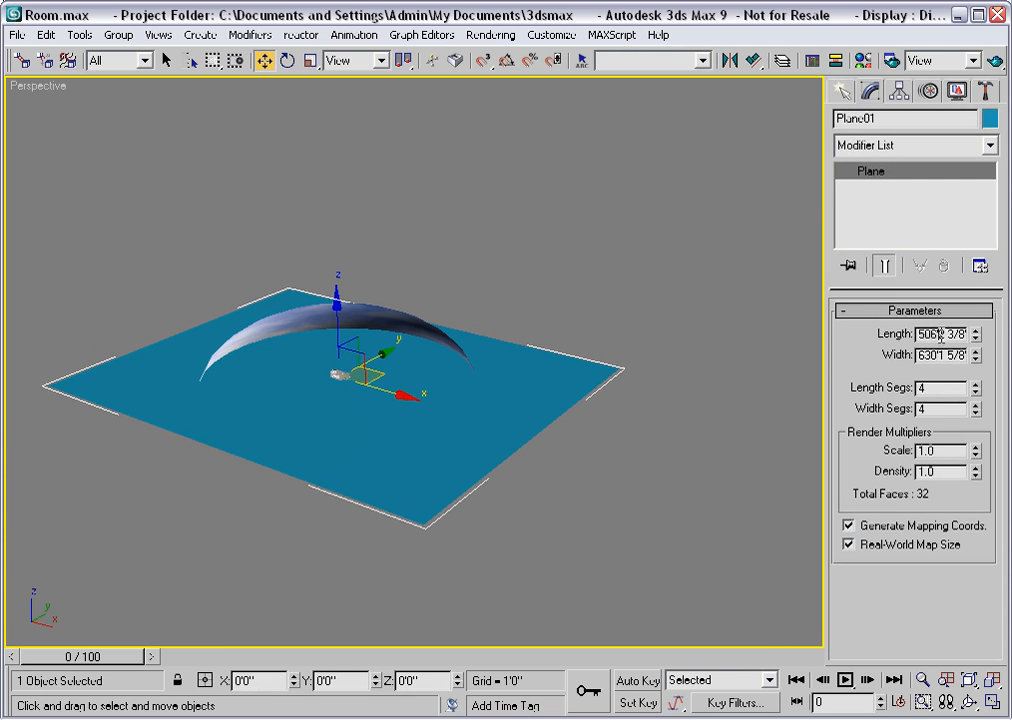
{"action": "left_click_drag", "start_coordinate": [963, 334], "coordinate": [886, 338]}
{"action": "key", "text": "BackSpace"}
{"action": "type", "text": "100"}
{"action": "key", "text": "Tab"}
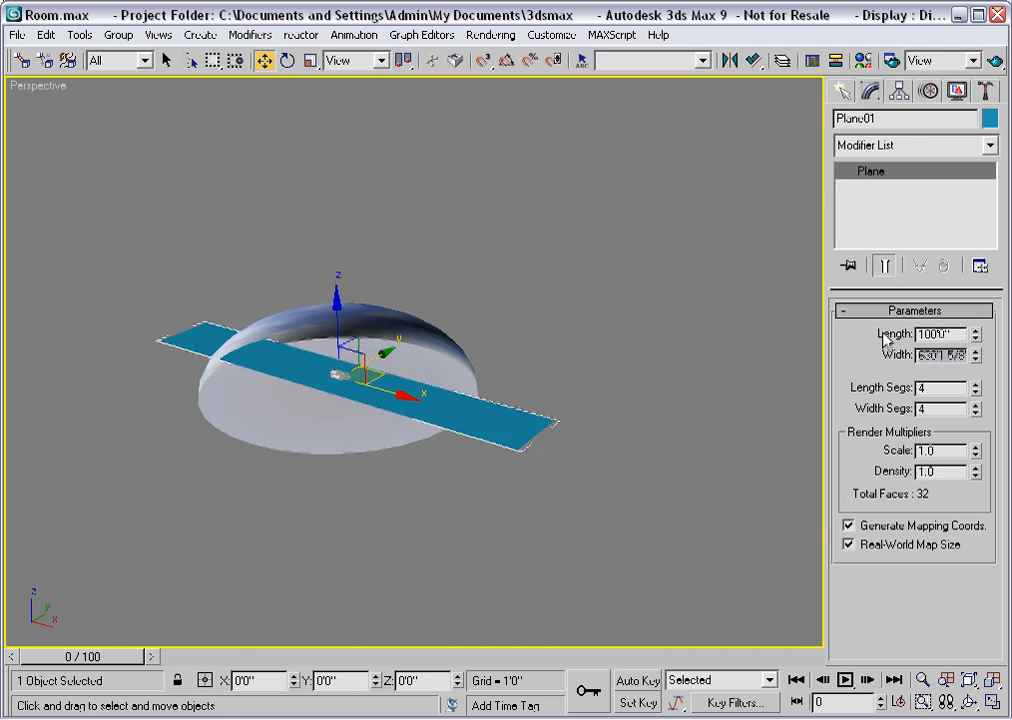
{"action": "type", "text": "100"}
{"action": "key", "text": "Return"}
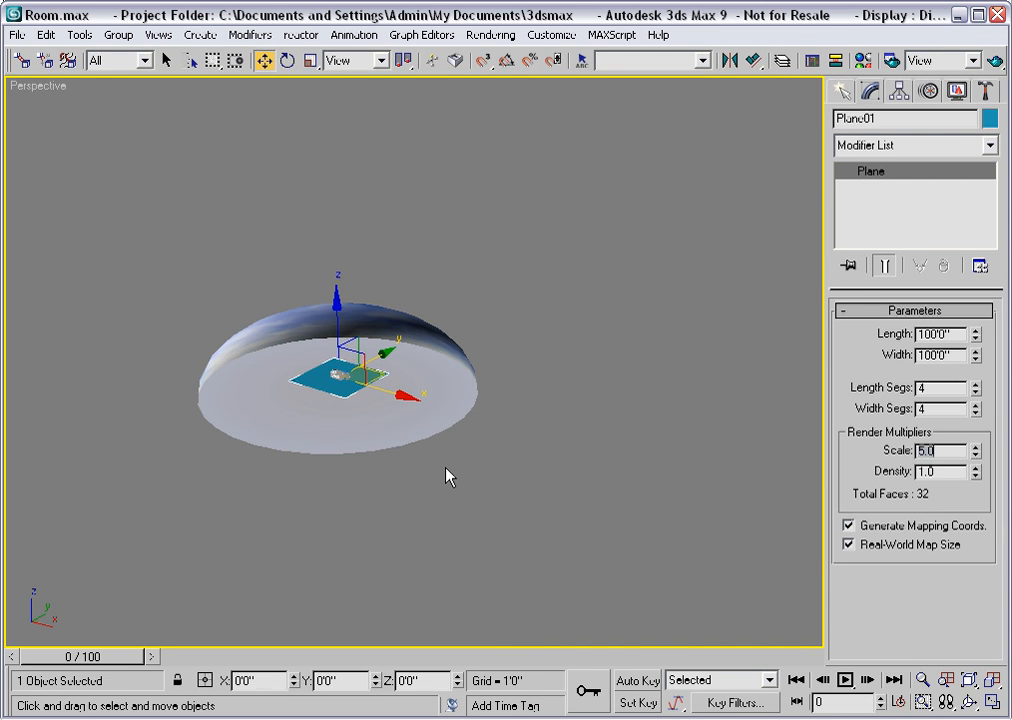
Assign the unused Standard_7 material to the ground plane
{"action": "key", "text": "m"}
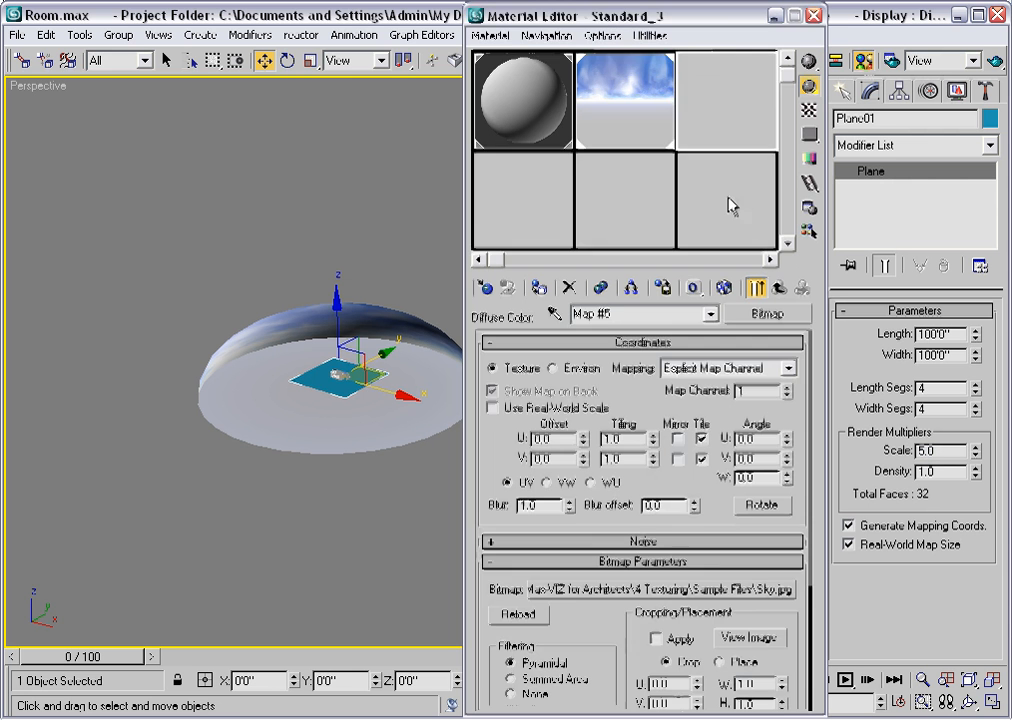
{"action": "left_click", "coordinate": [556, 208]}
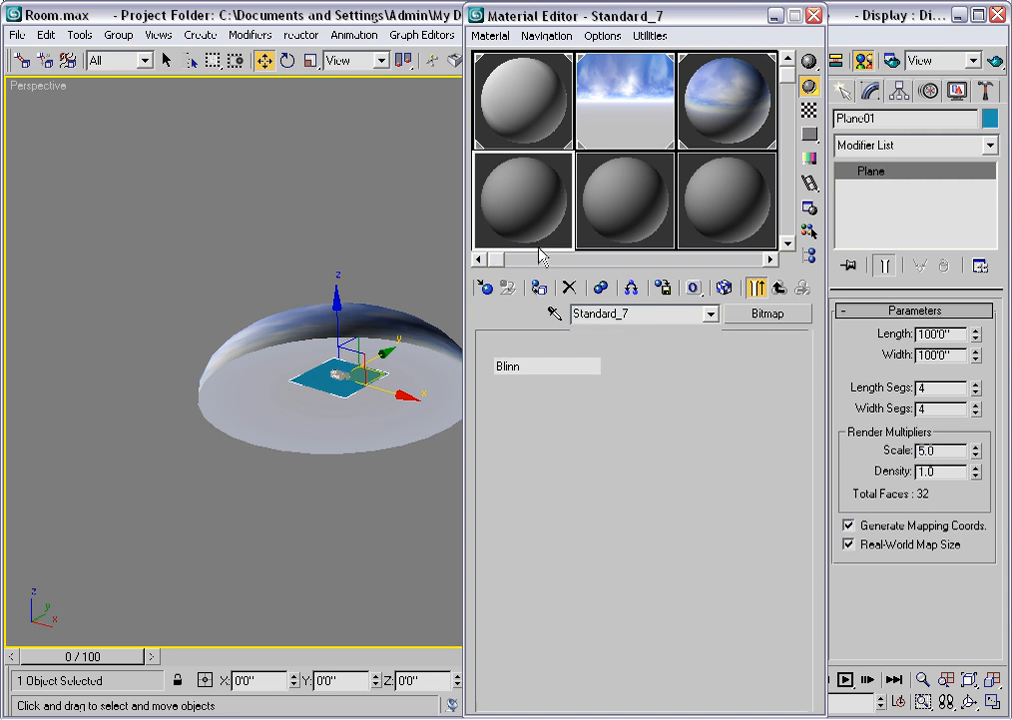
{"action": "left_click", "coordinate": [539, 289]}
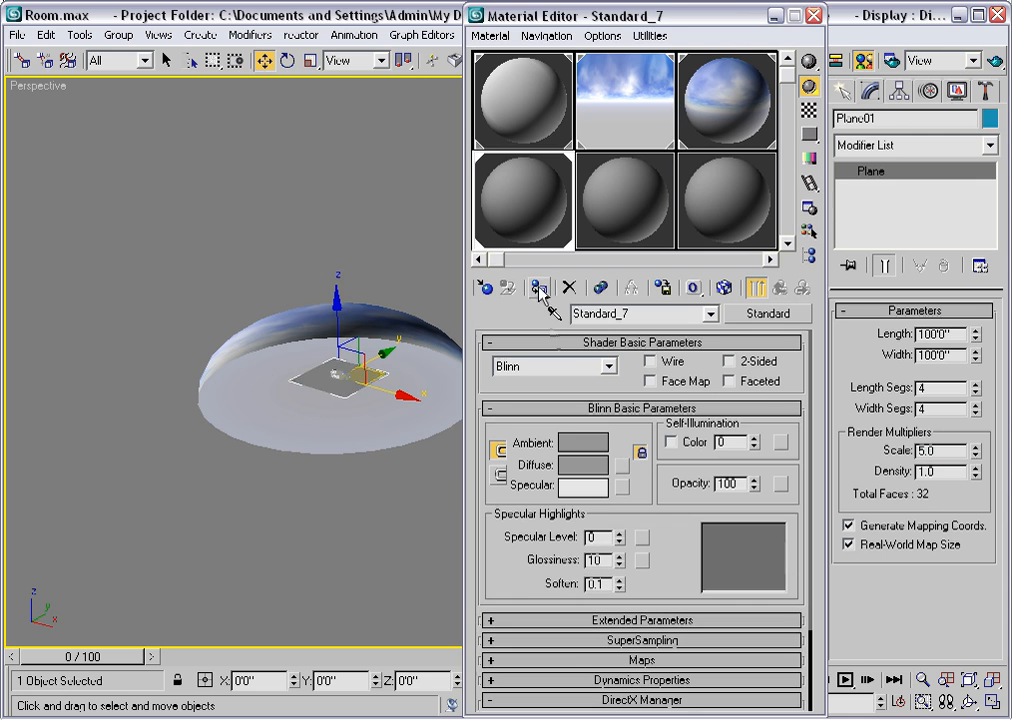
Load GRASS2.JPG from the maps\Ground folder as the bitmap for the ground material's diffuse color
{"action": "left_click", "coordinate": [622, 466]}
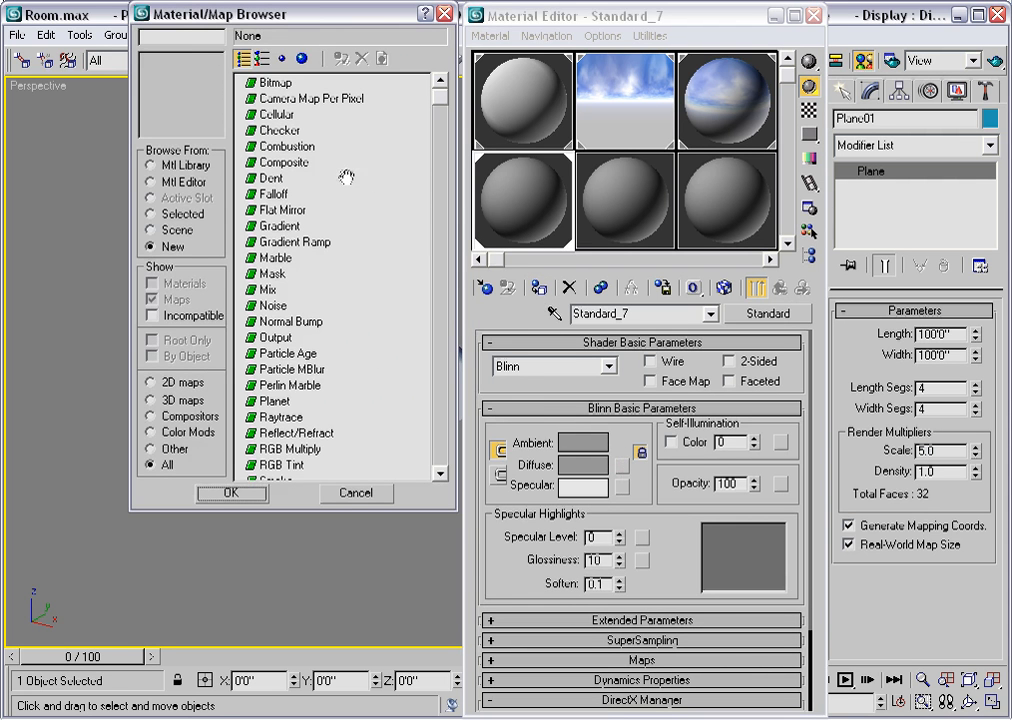
{"action": "double_click", "coordinate": [268, 83]}
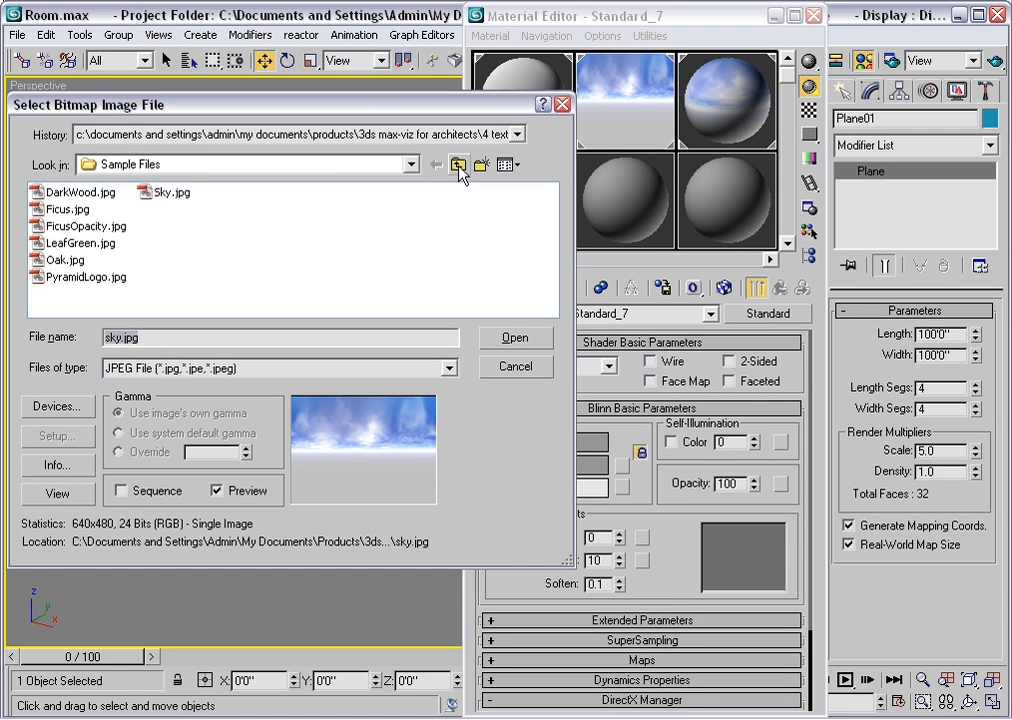
{"action": "left_click", "coordinate": [459, 166]}
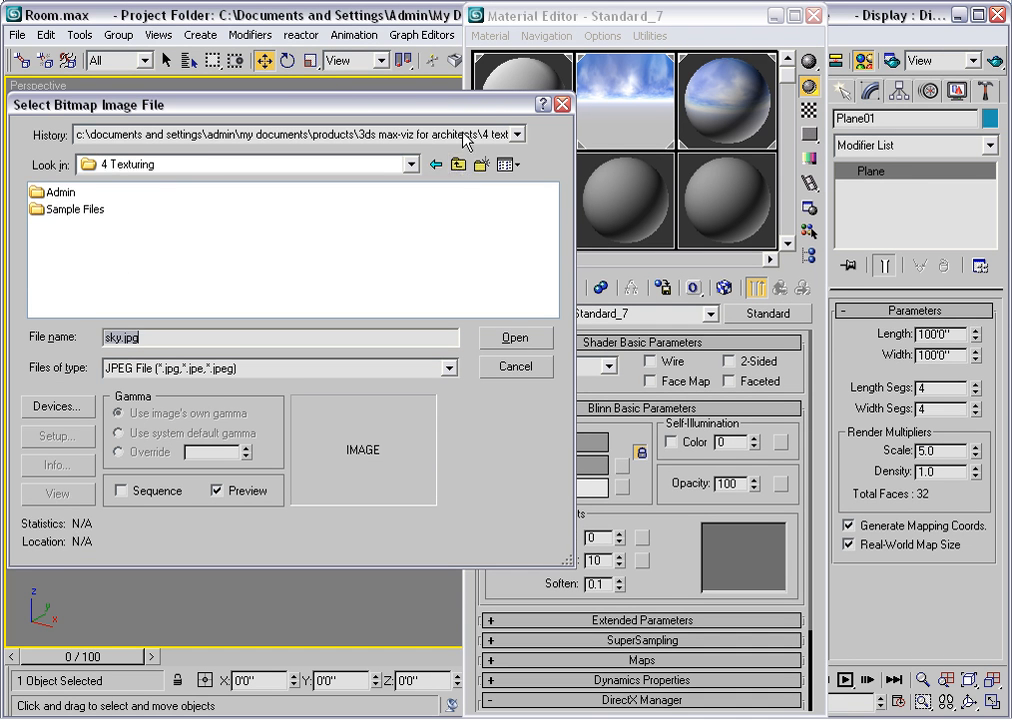
{"action": "left_click", "coordinate": [365, 134]}
{"action": "left_click", "coordinate": [442, 166]}
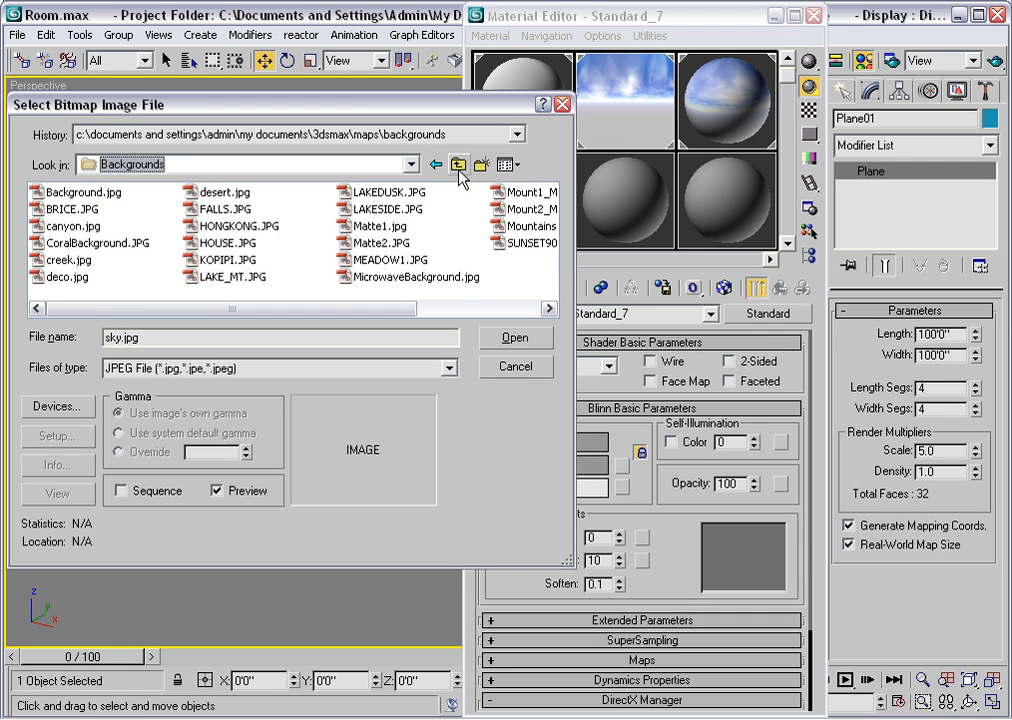
{"action": "left_click", "coordinate": [458, 165]}
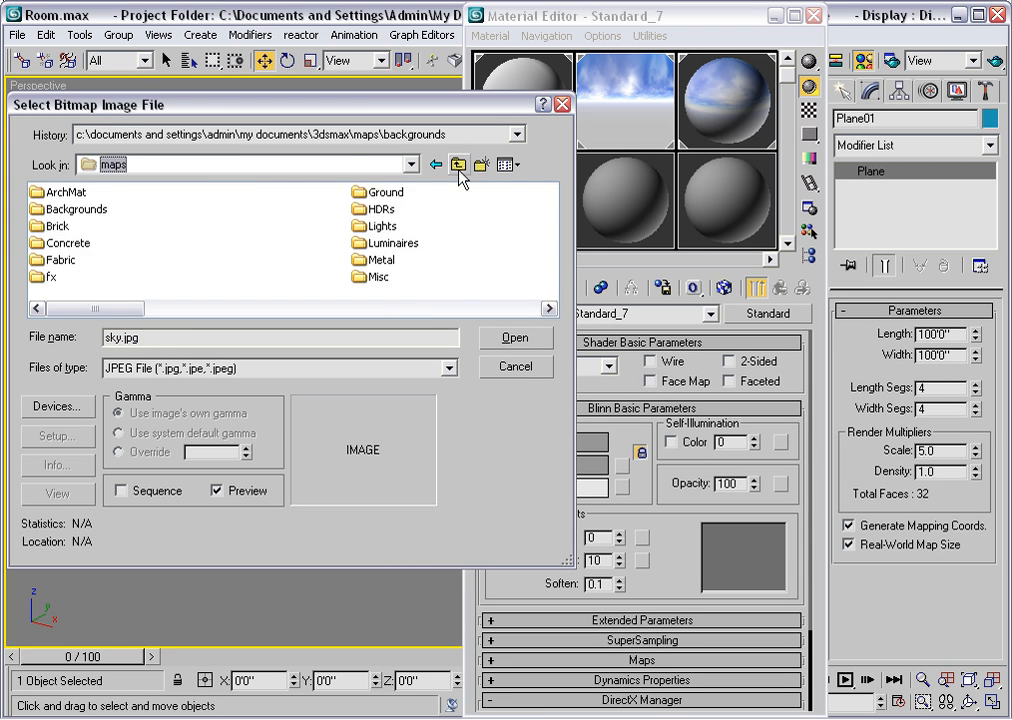
{"action": "double_click", "coordinate": [376, 193]}
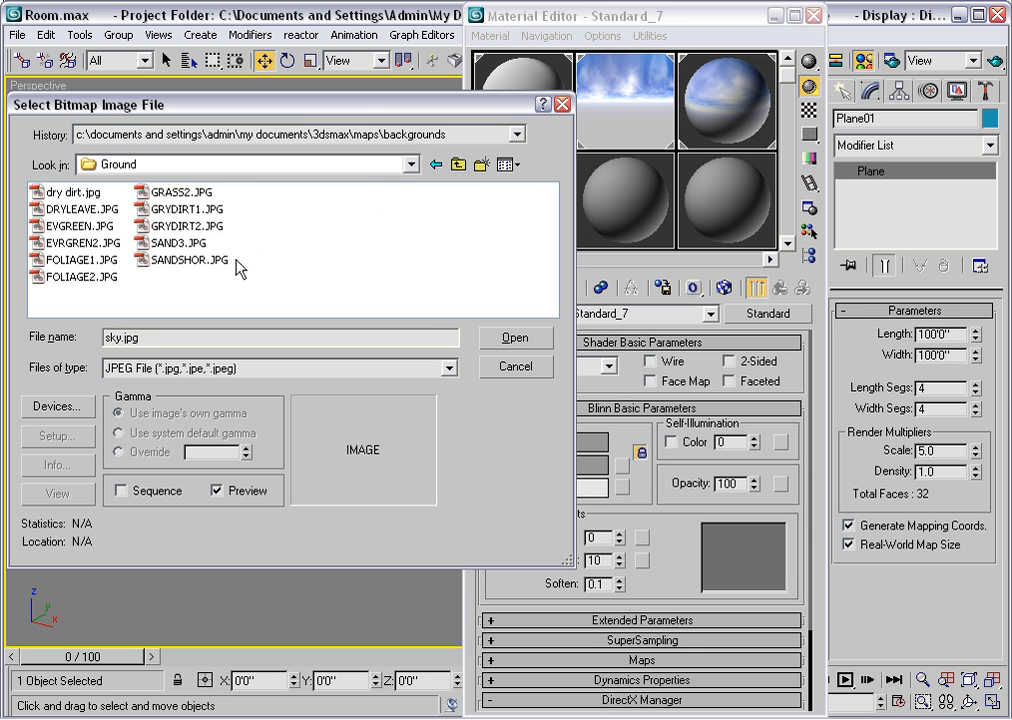
{"action": "left_click", "coordinate": [170, 192]}
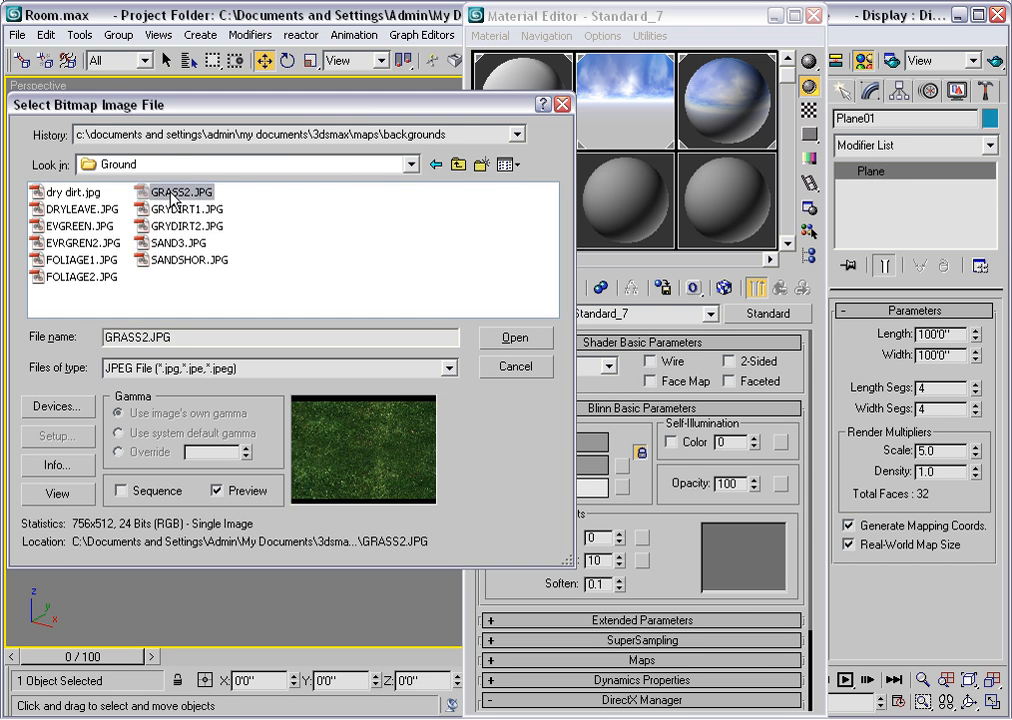
{"action": "left_click", "coordinate": [508, 338]}
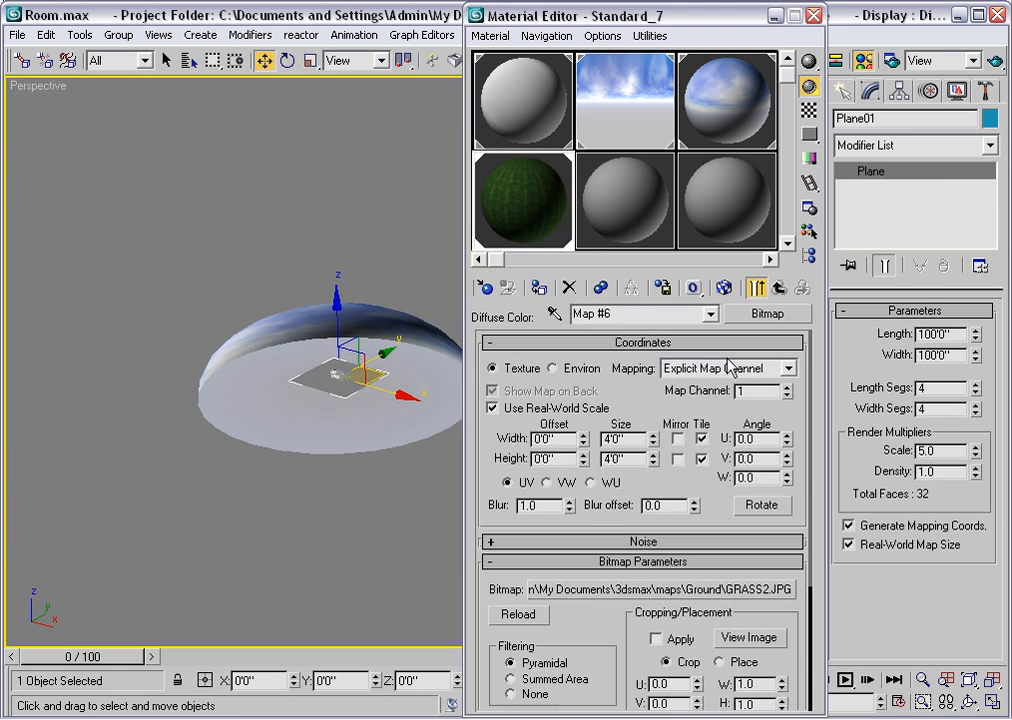
Show the grass map on the ground plane in the viewport and close the material editor
{"action": "left_click", "coordinate": [724, 288]}
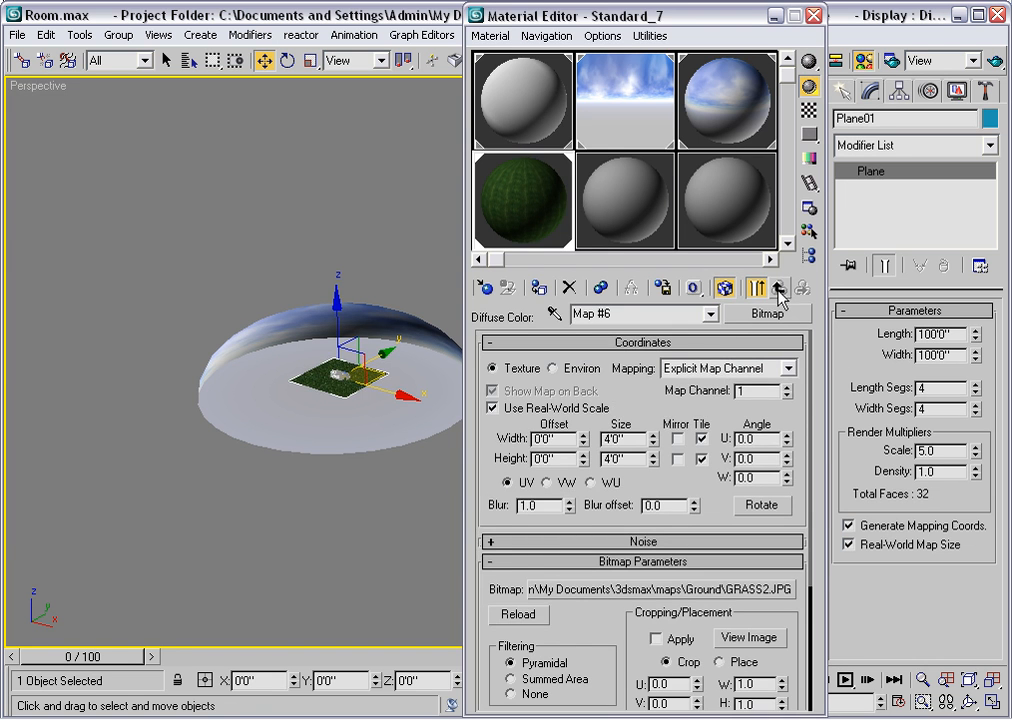
{"action": "left_click", "coordinate": [778, 289]}
{"action": "left_click", "coordinate": [813, 15]}
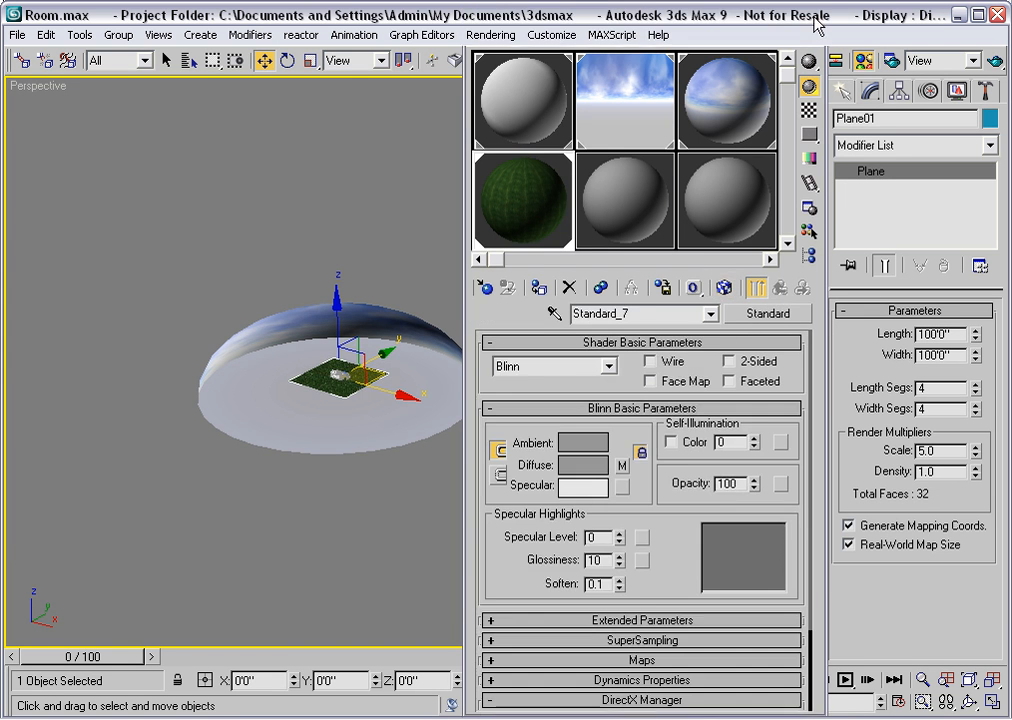
Render the camera view to check the sky and grass through the room's windows
{"action": "key", "text": "c"}
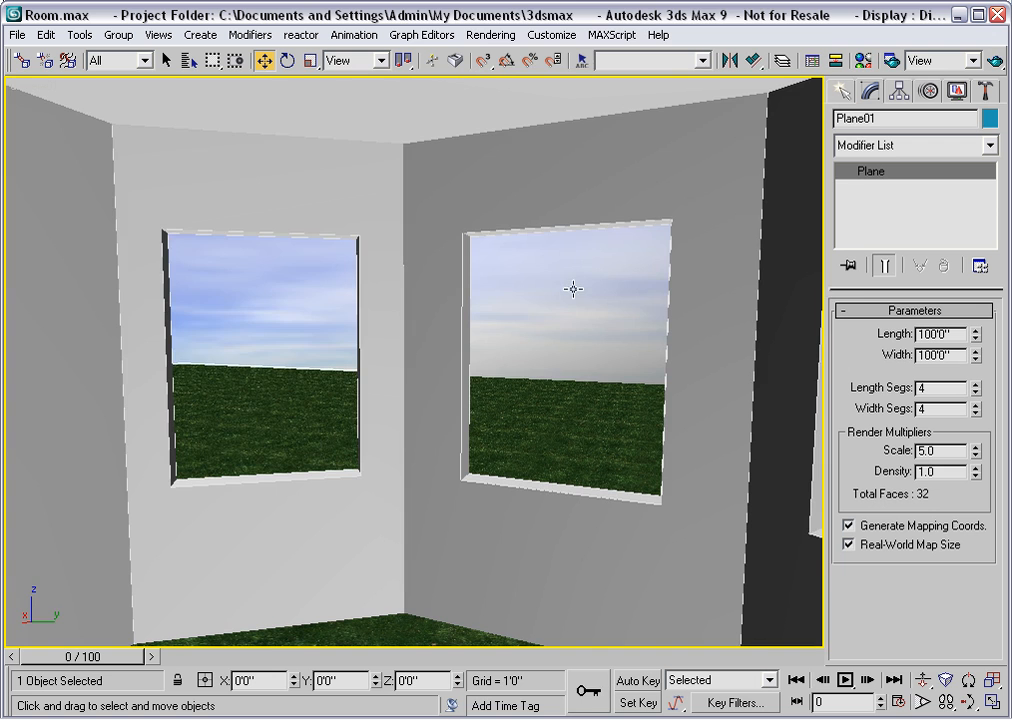
{"action": "left_click", "coordinate": [994, 62]}
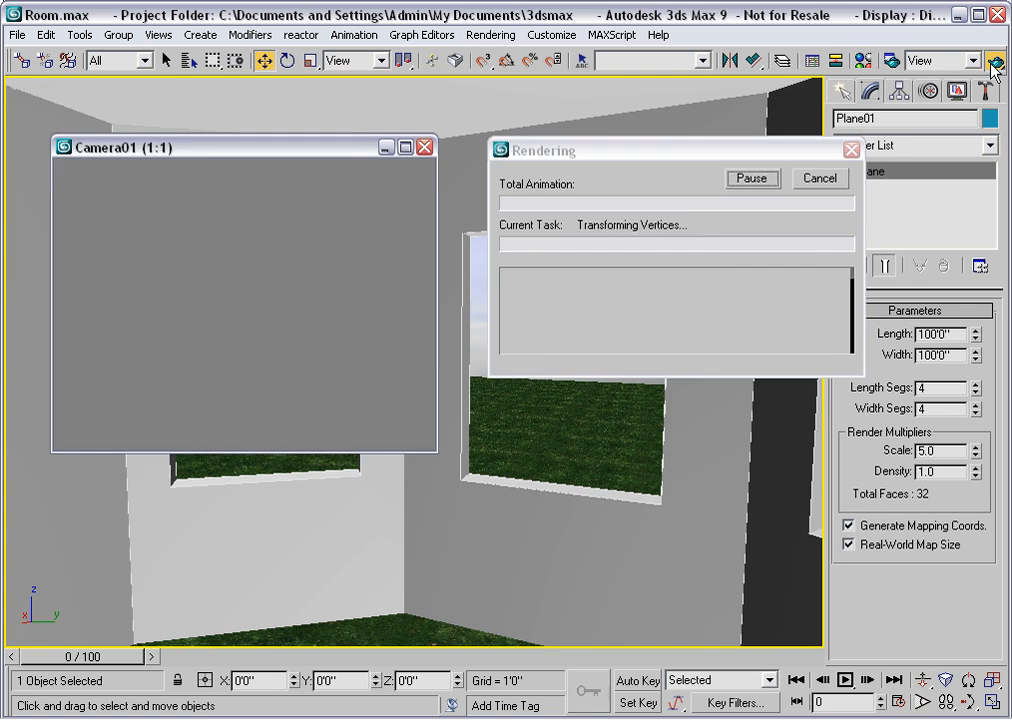